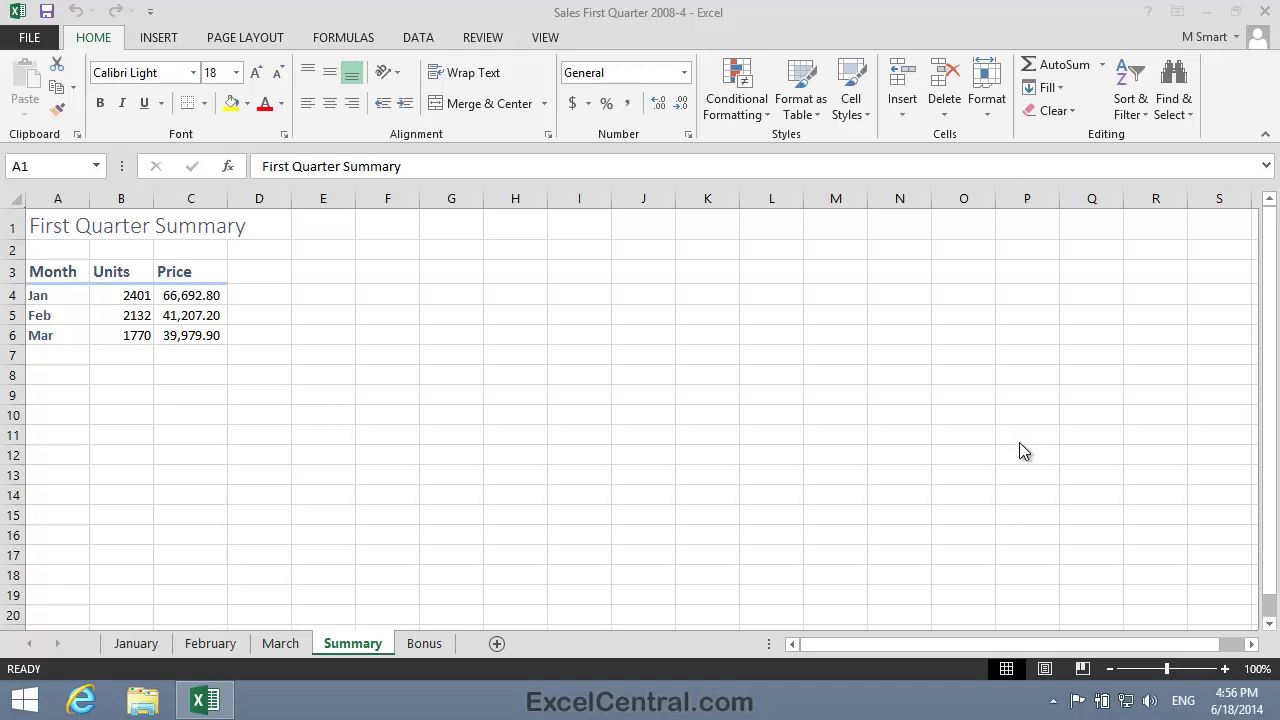
Step: Starting from cell A1 of the January sheet, set up a replacement of the sales person's old last name with the new one
{"action": "left_click", "coordinate": [136, 643]}
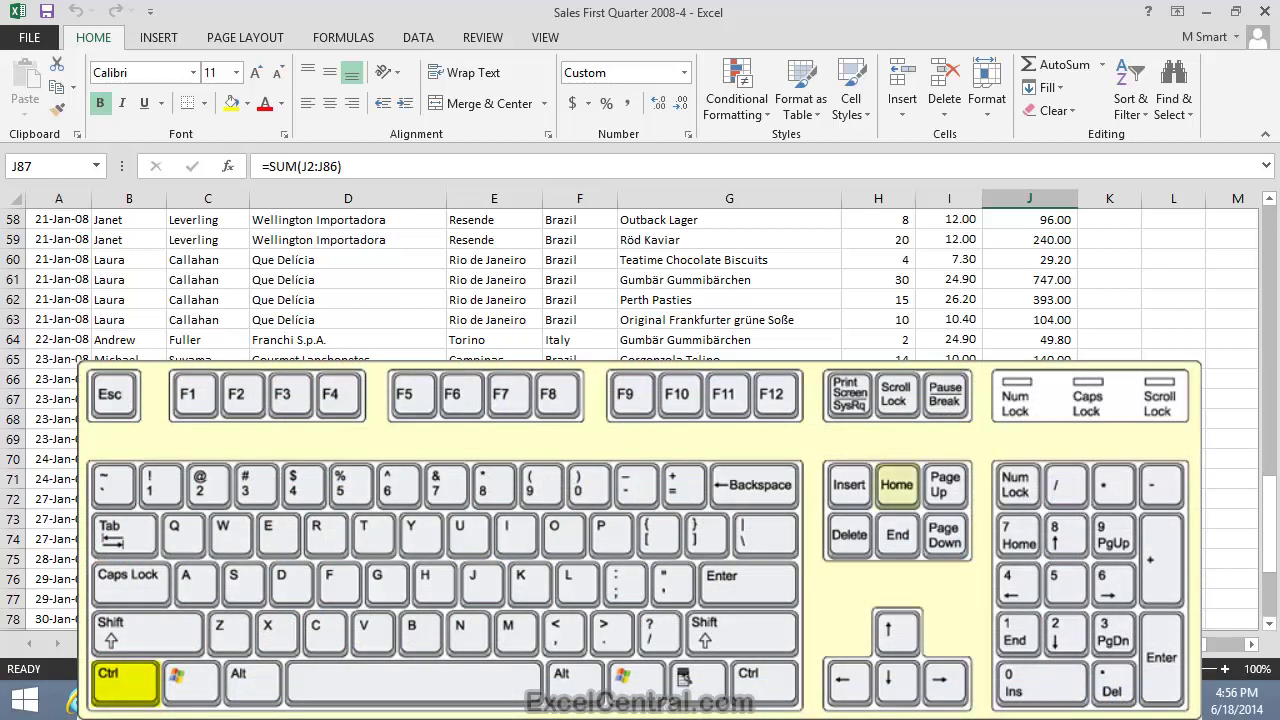
{"action": "key", "text": "ctrl+Home"}
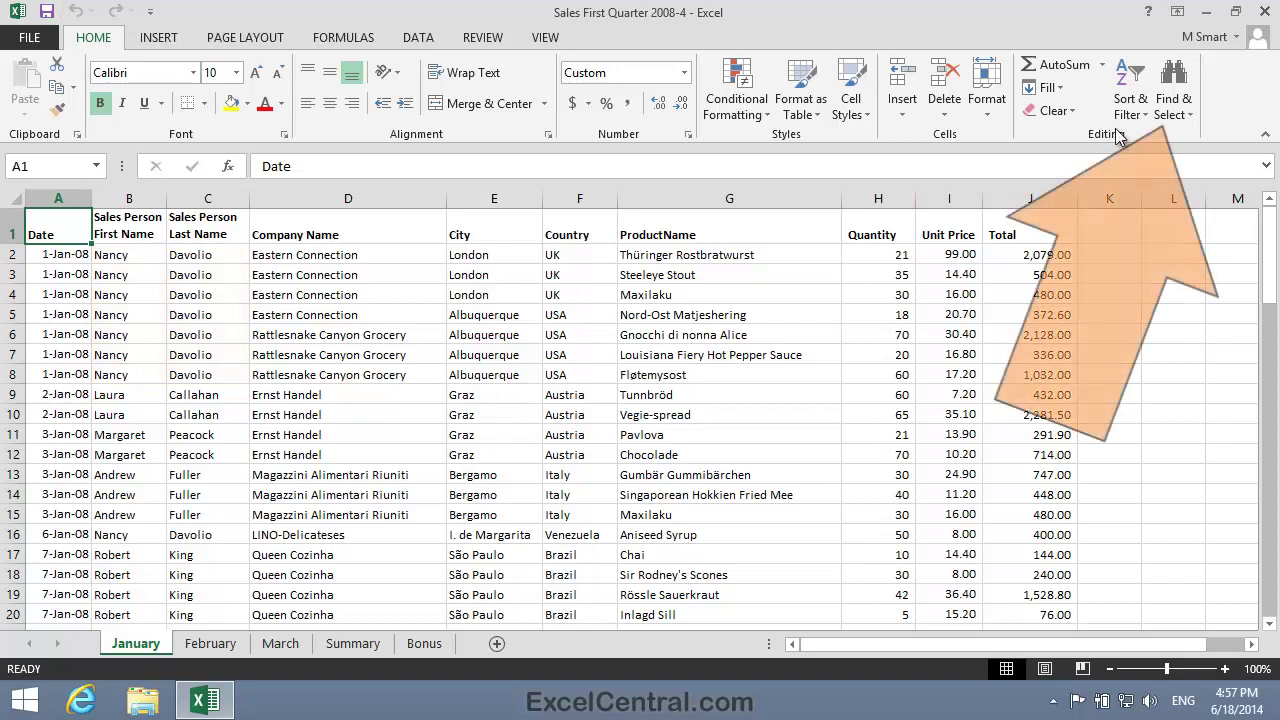
{"action": "left_click", "coordinate": [1180, 97]}
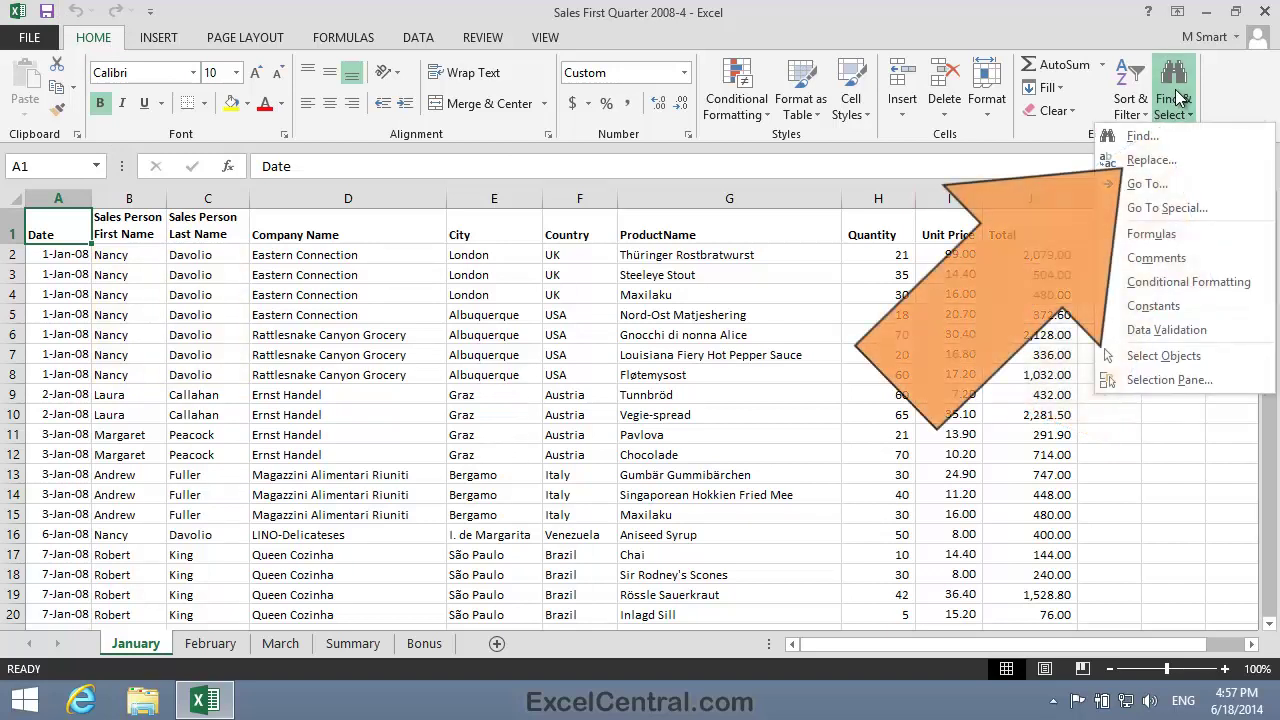
{"action": "left_click", "coordinate": [1165, 159]}
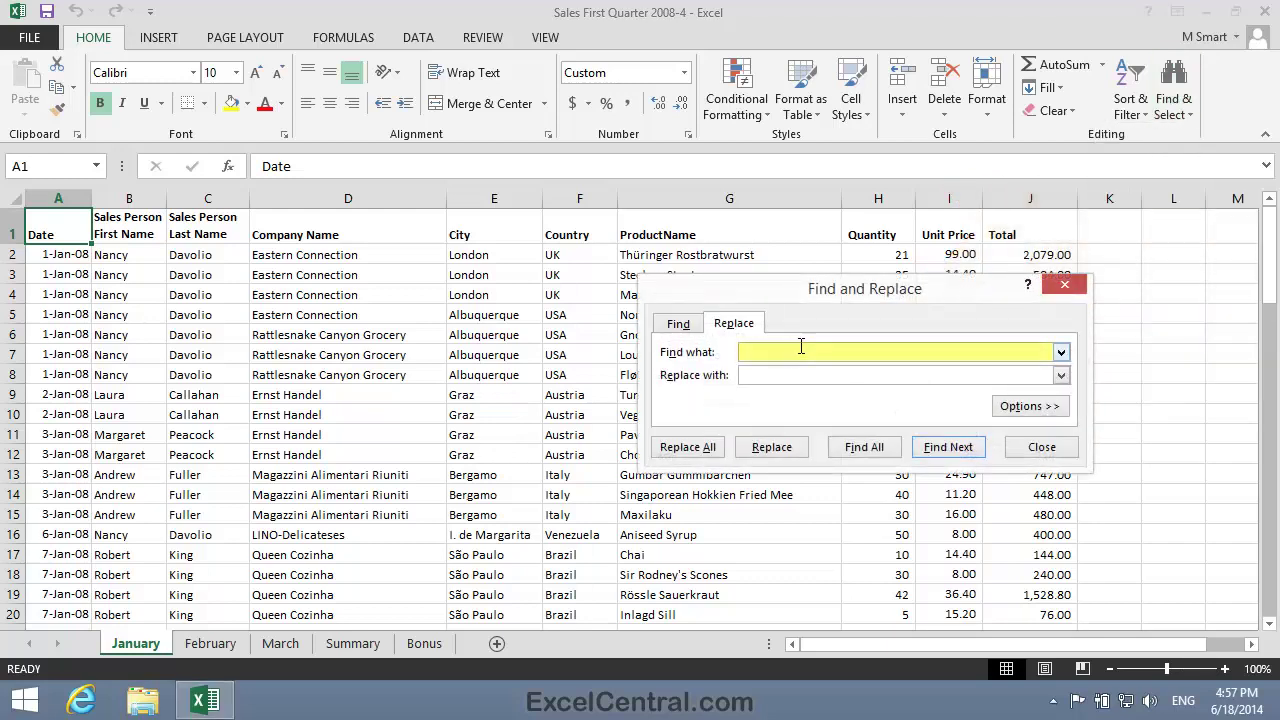
{"action": "type", "text": "Davolio"}
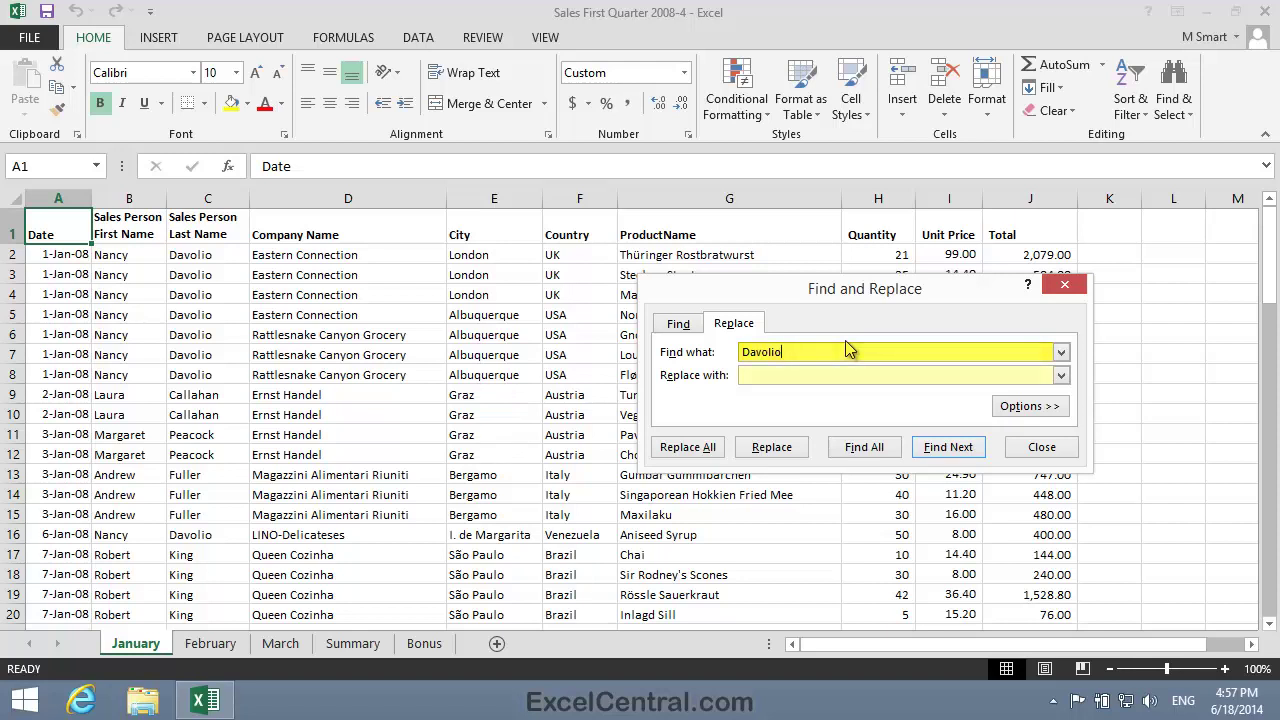
{"action": "left_click", "coordinate": [817, 374]}
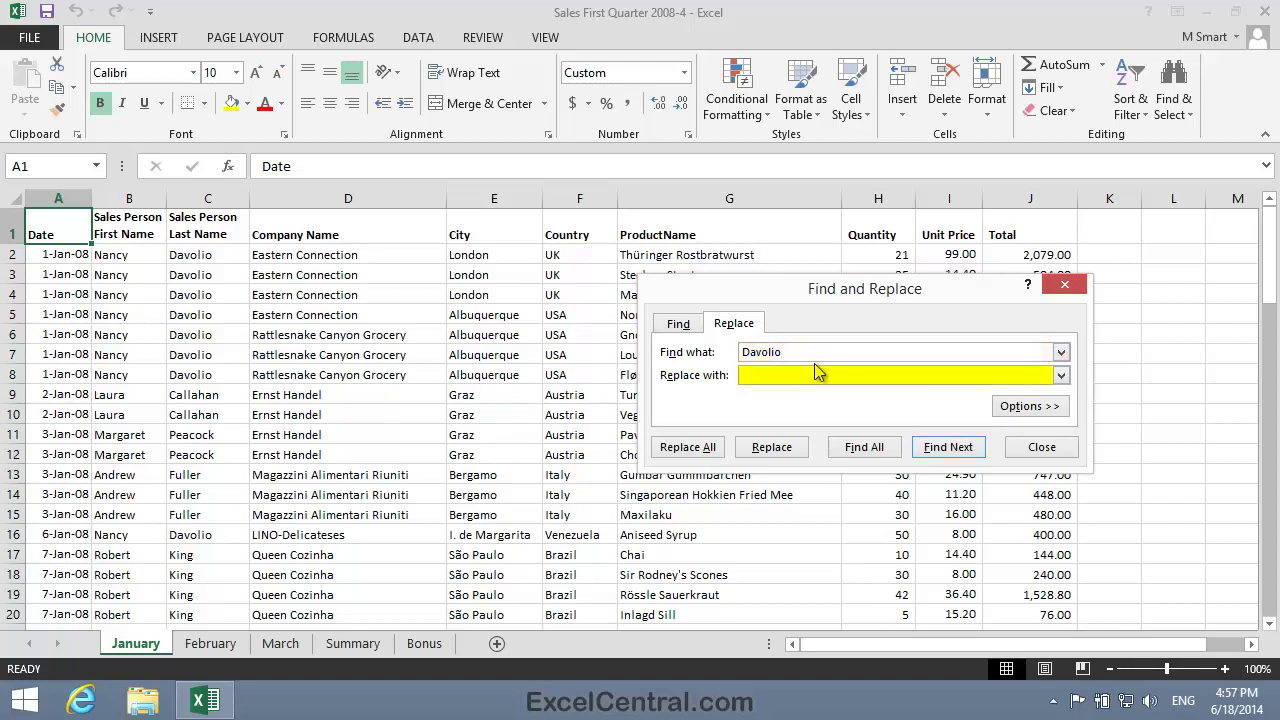
{"action": "type", "text": "O'Reilly"}
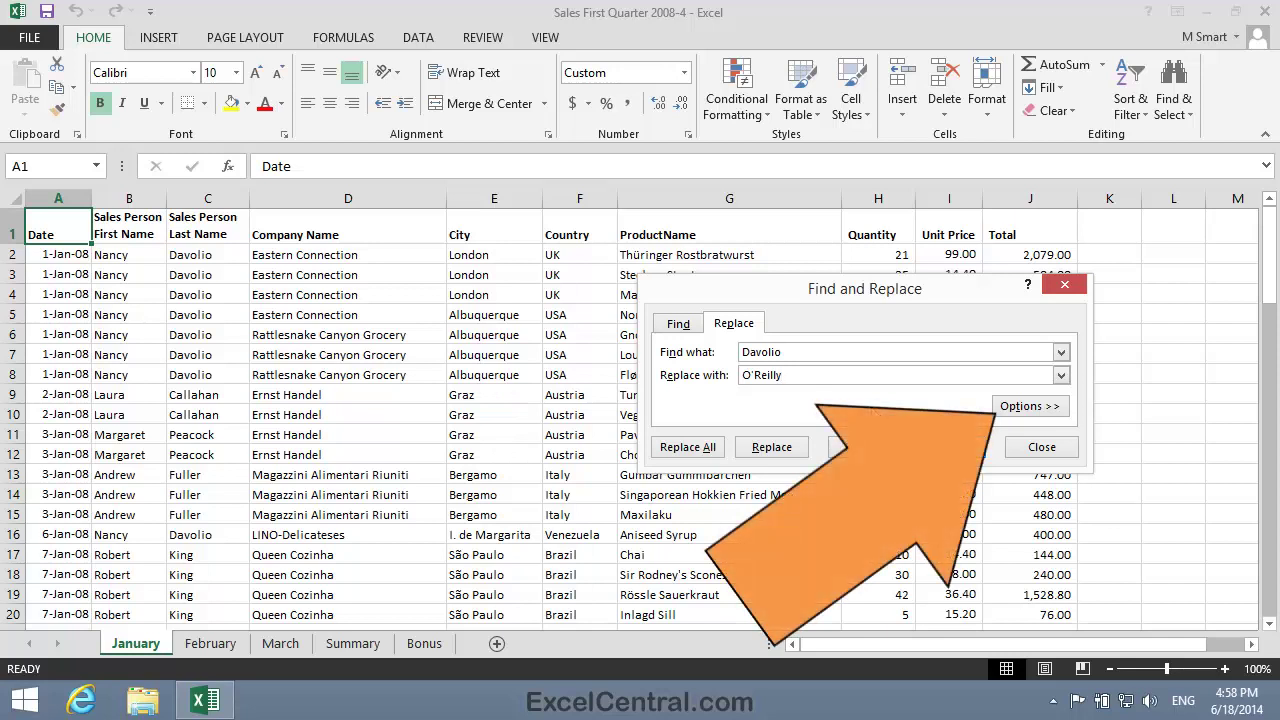
Step: Expand the replace options and set the search scope to Workbook
{"action": "left_click", "coordinate": [1034, 406]}
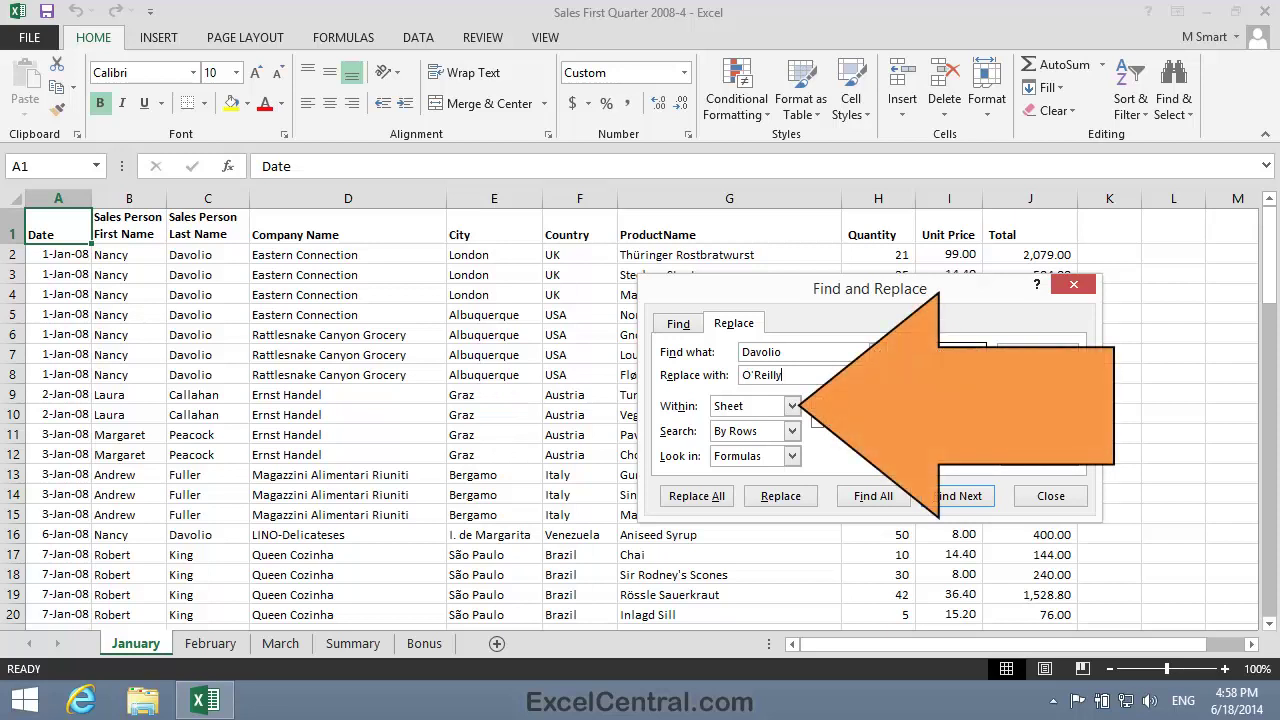
{"action": "left_click", "coordinate": [793, 406]}
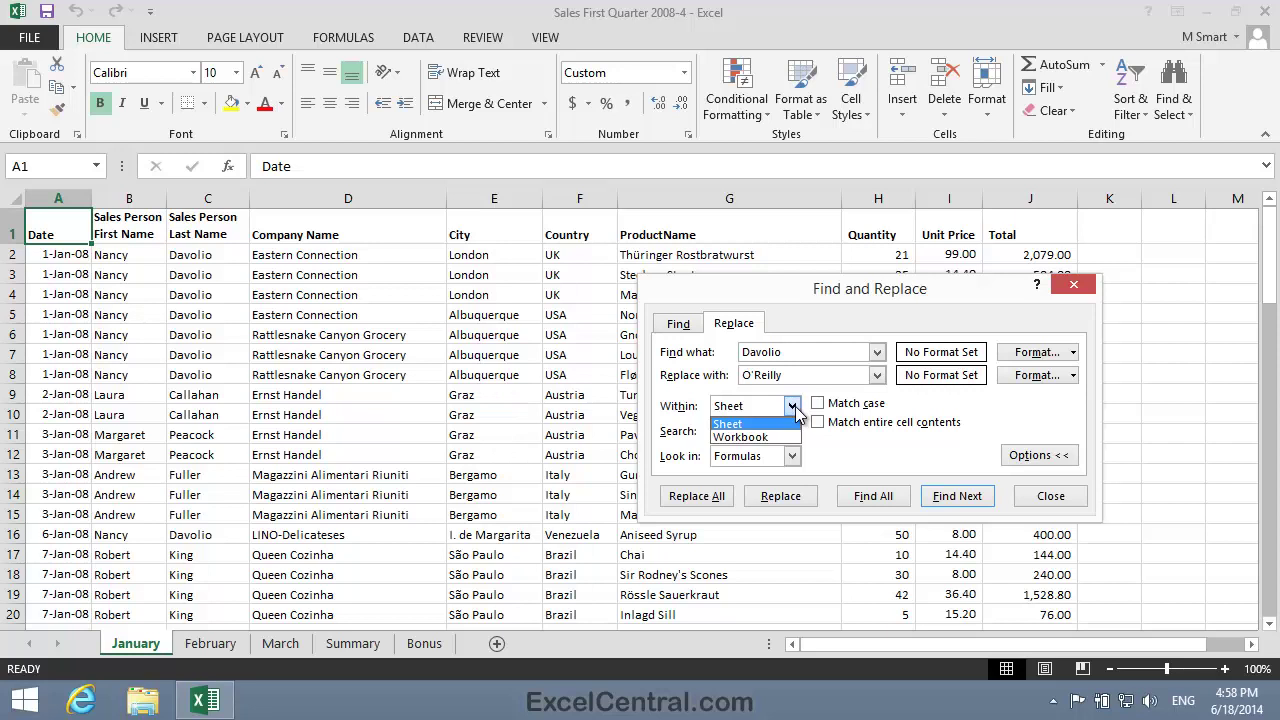
{"action": "left_click", "coordinate": [757, 444]}
{"action": "key", "text": "Down"}
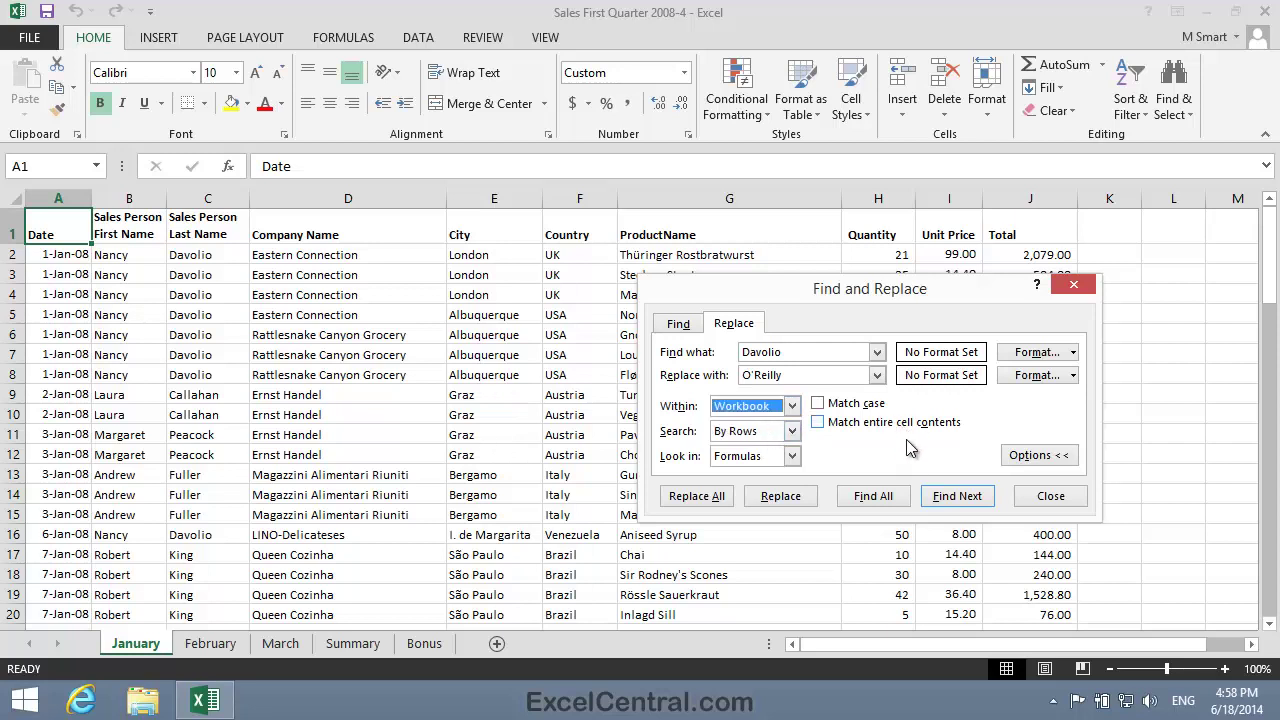
Step: Find the first match of the old last name and replace the entries in C2, C3 and C4 one at a time
{"action": "left_click", "coordinate": [952, 500]}
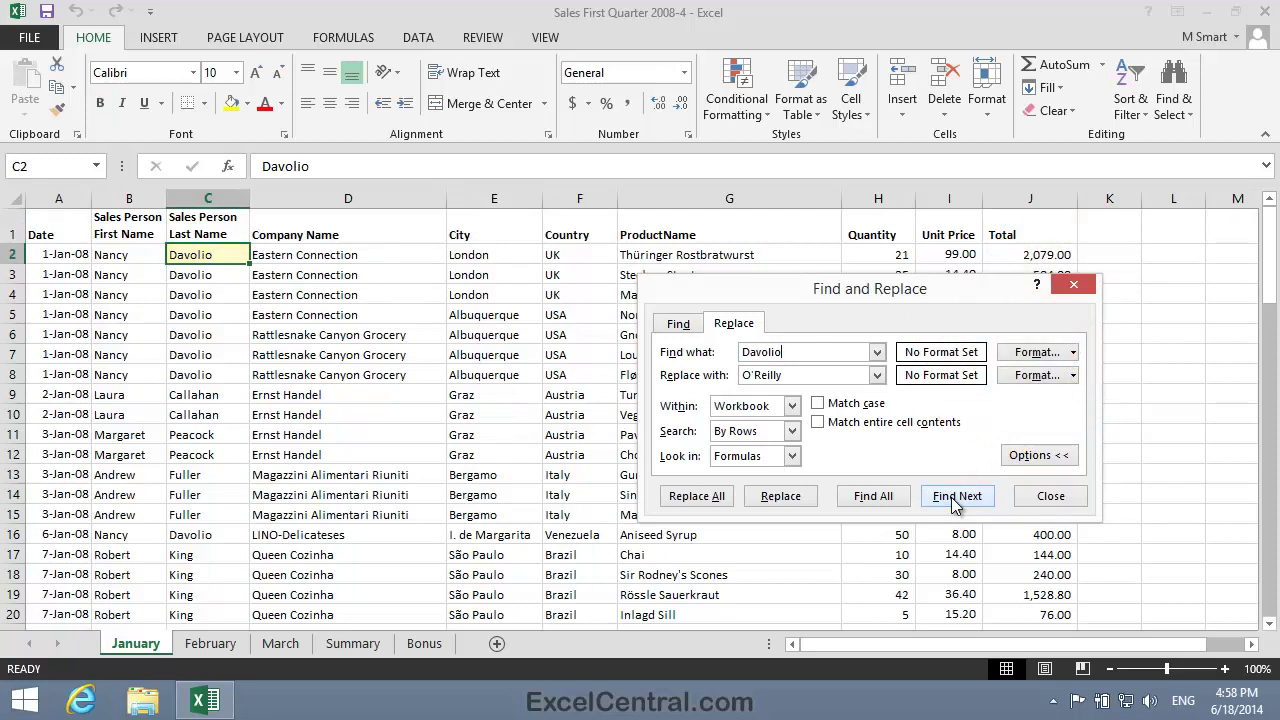
{"action": "left_click", "coordinate": [781, 496]}
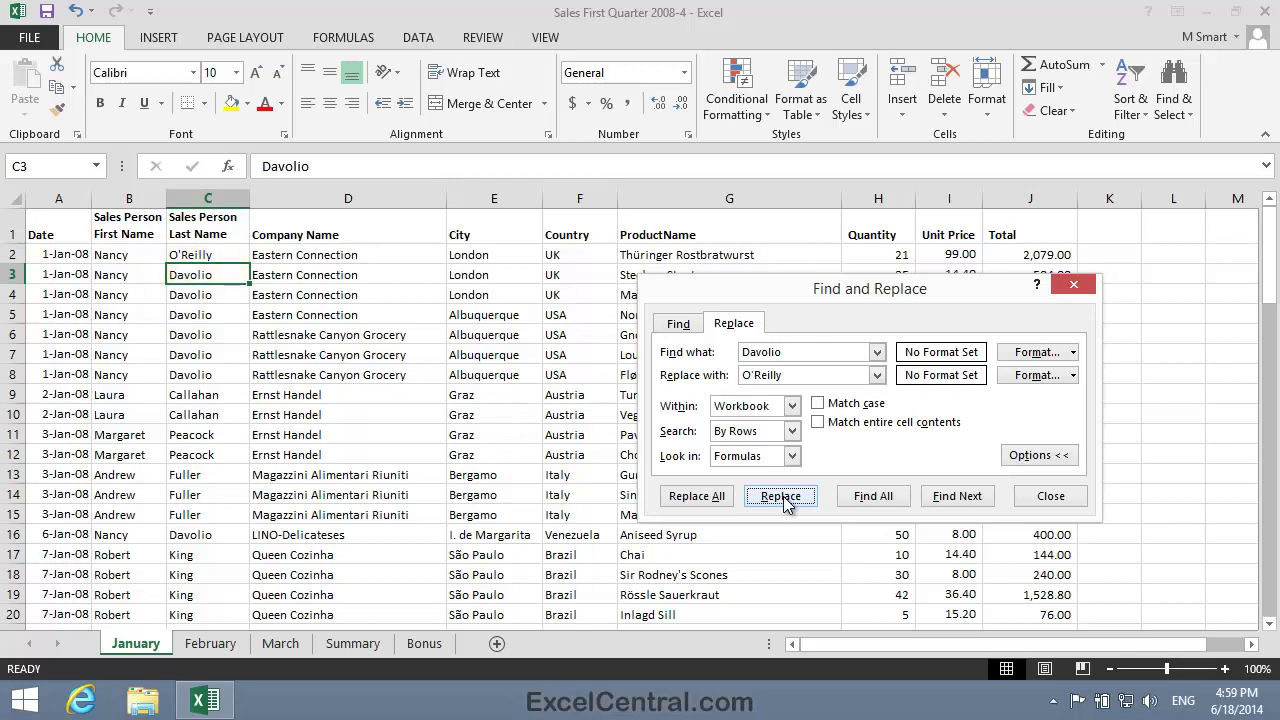
{"action": "left_click", "coordinate": [782, 496]}
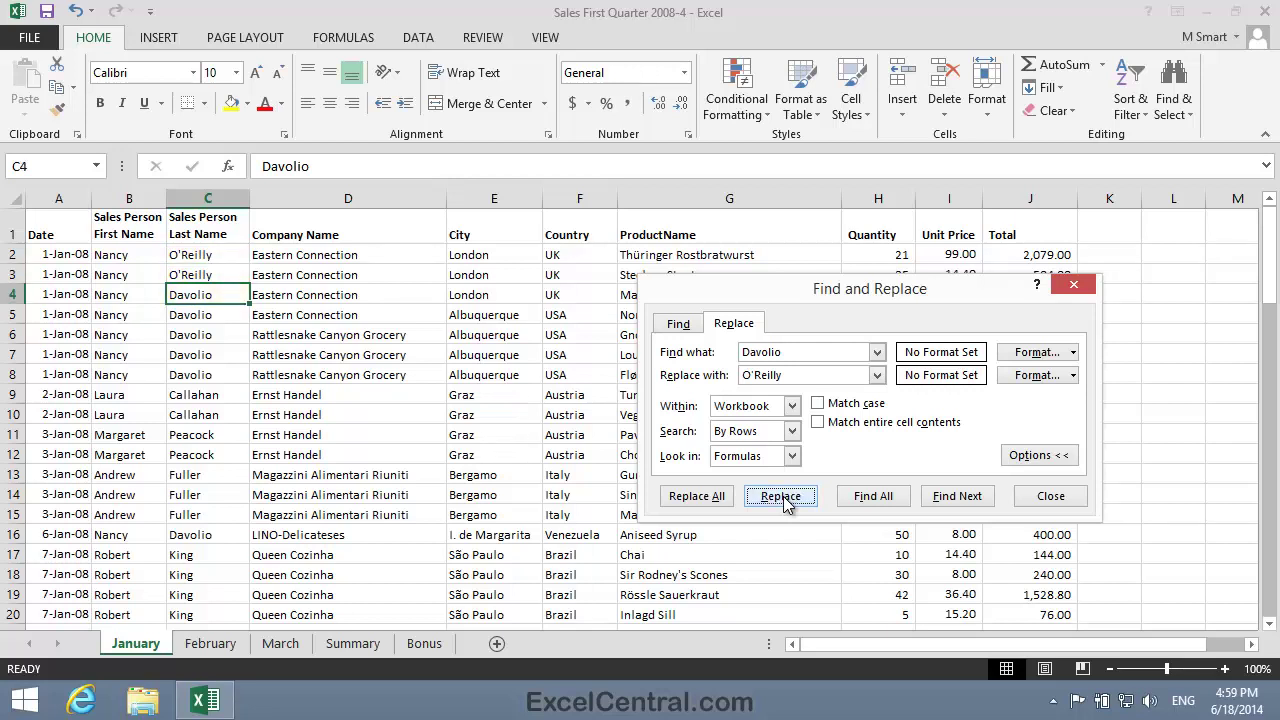
{"action": "left_click", "coordinate": [784, 497]}
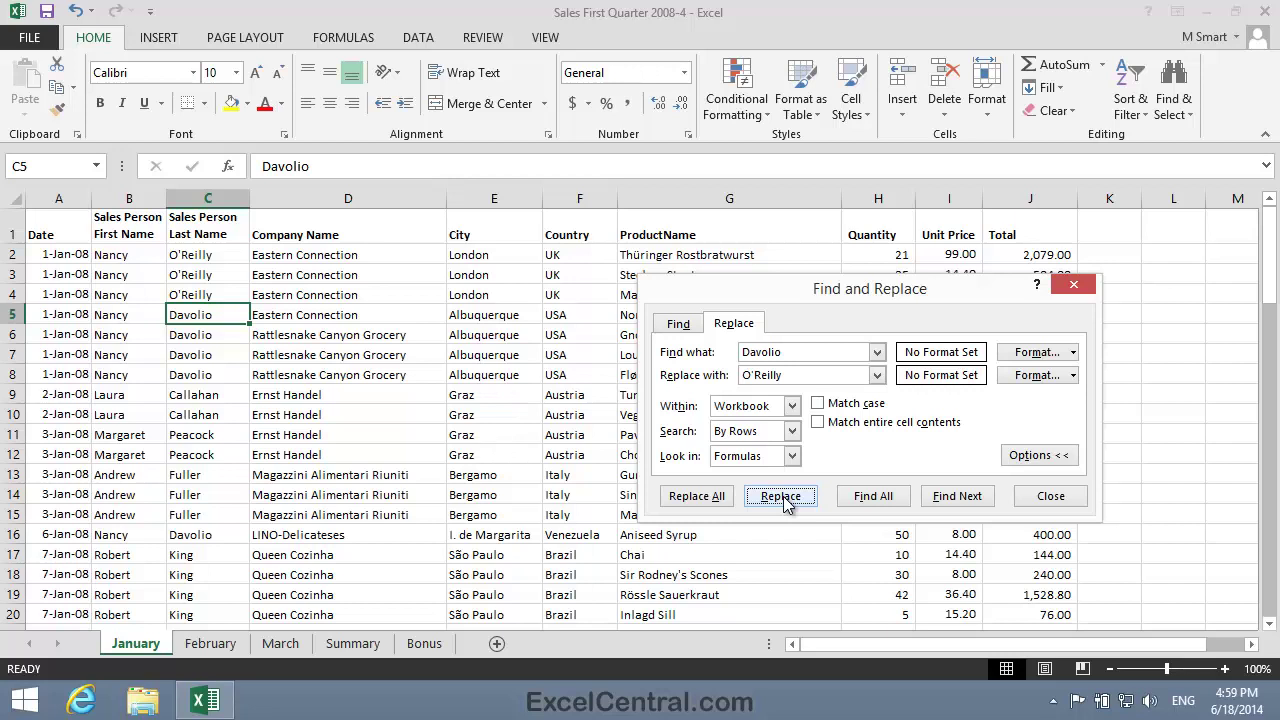
Step: Replace all remaining occurrences of the old last name in the workbook and check the result on the February sheet
{"action": "left_click", "coordinate": [697, 496]}
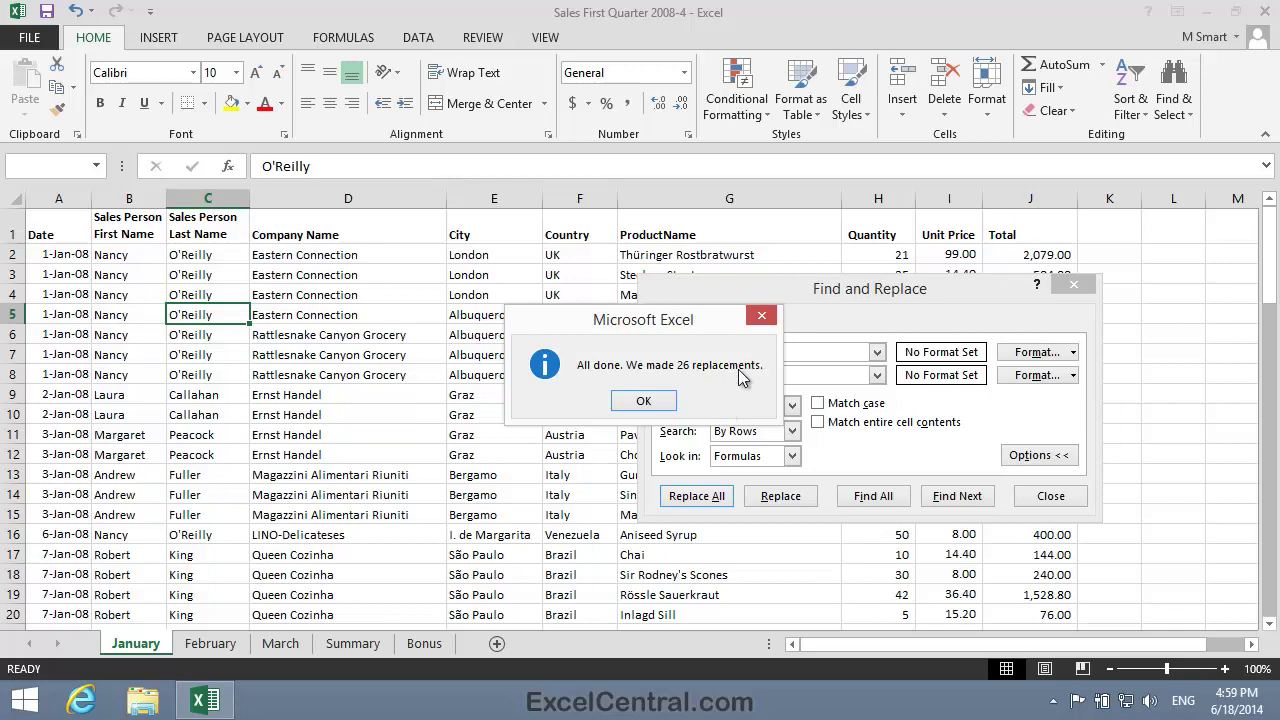
{"action": "left_click", "coordinate": [656, 404]}
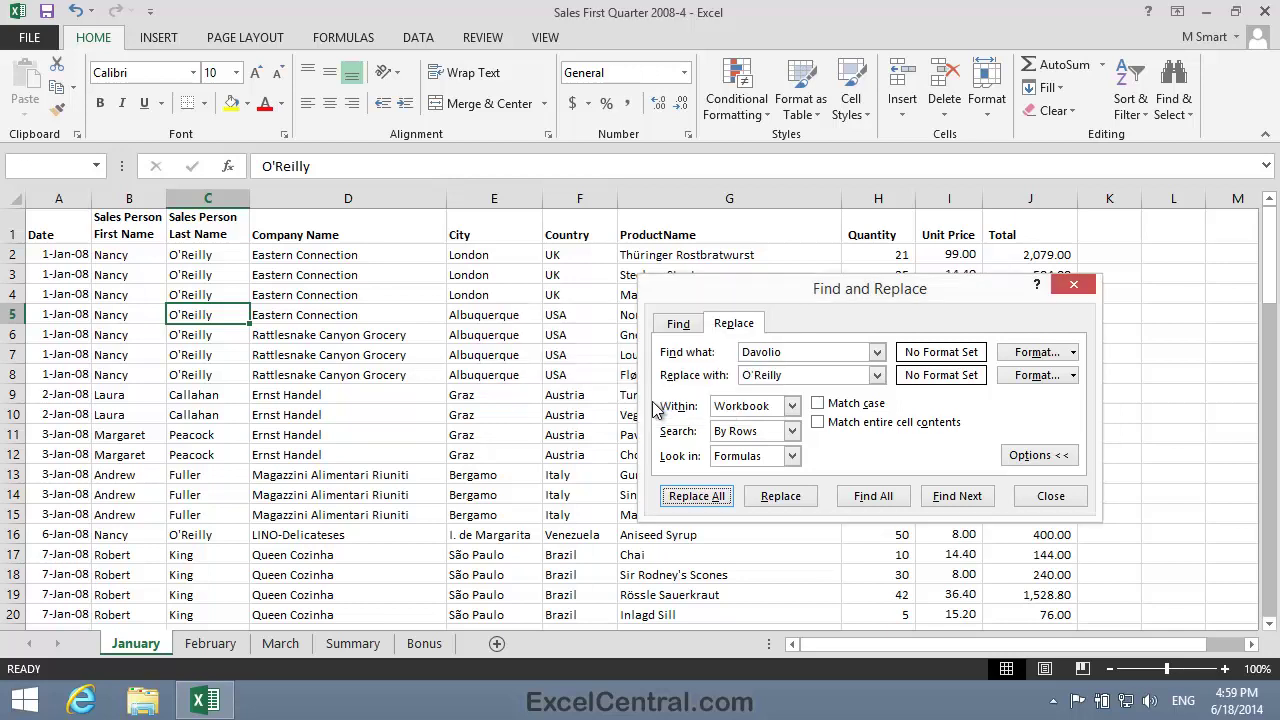
{"action": "left_click", "coordinate": [1043, 497]}
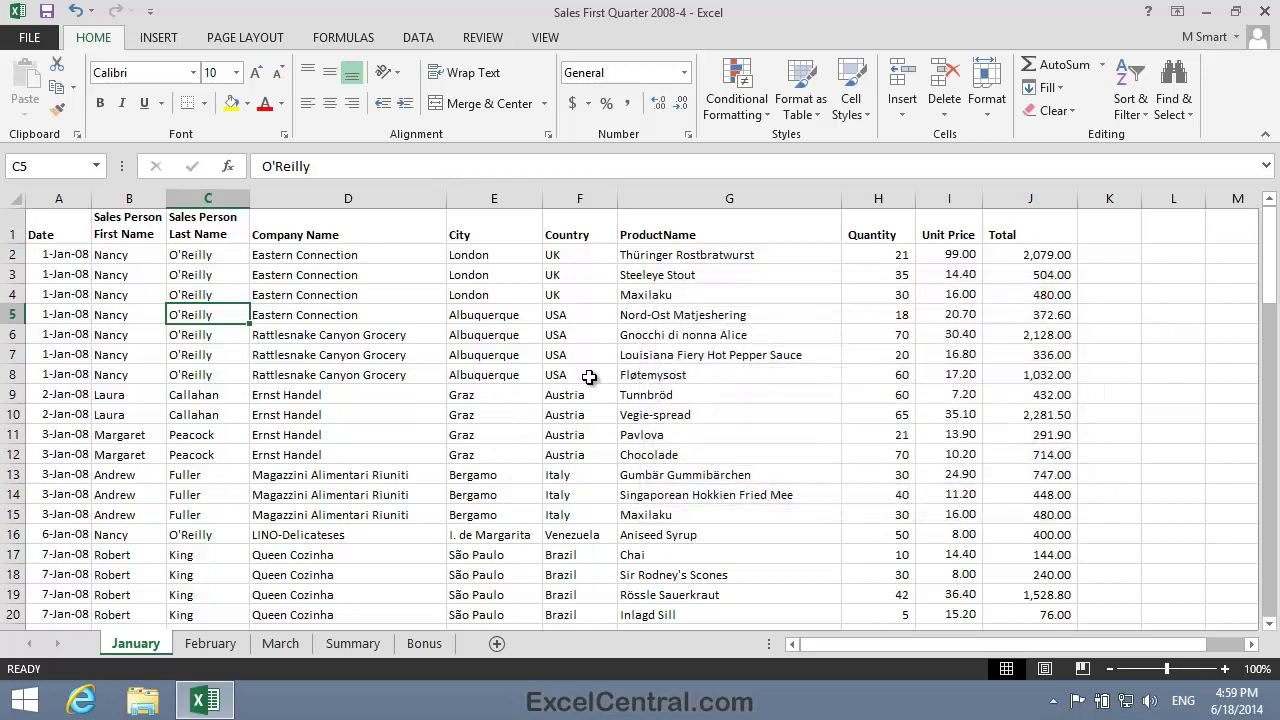
{"action": "left_click", "coordinate": [211, 644]}
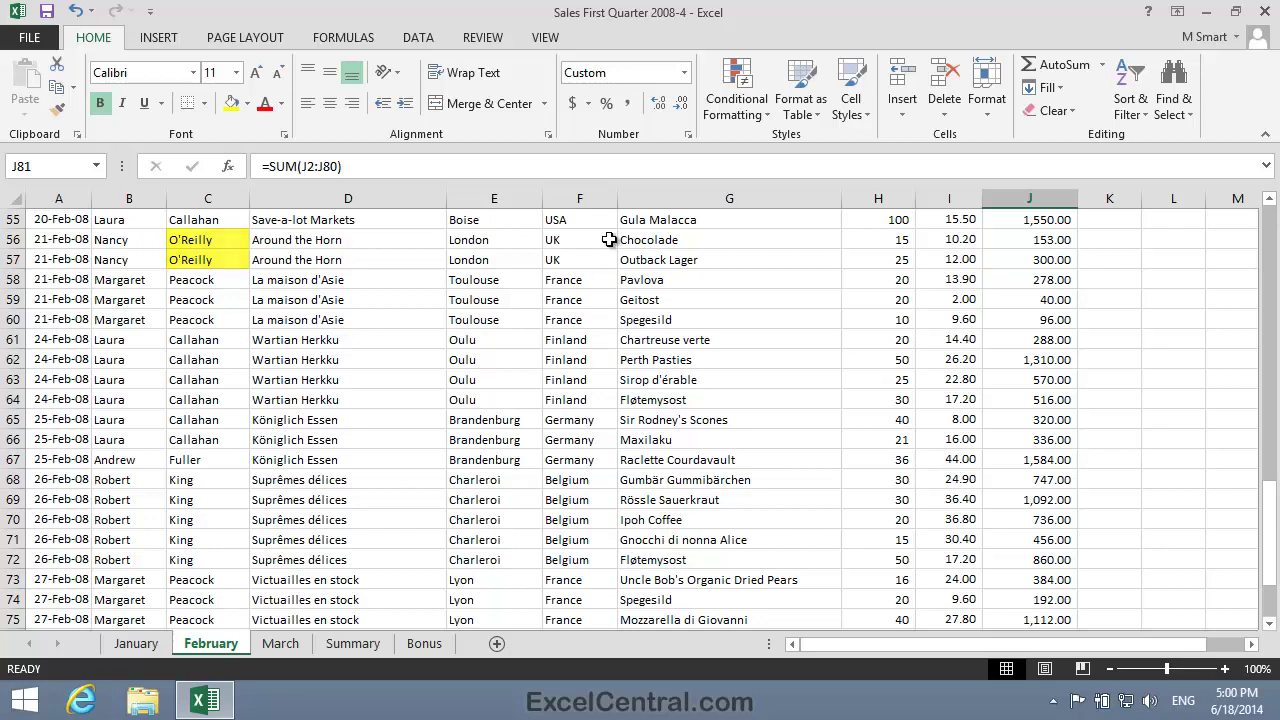
{"action": "left_click", "coordinate": [140, 645]}
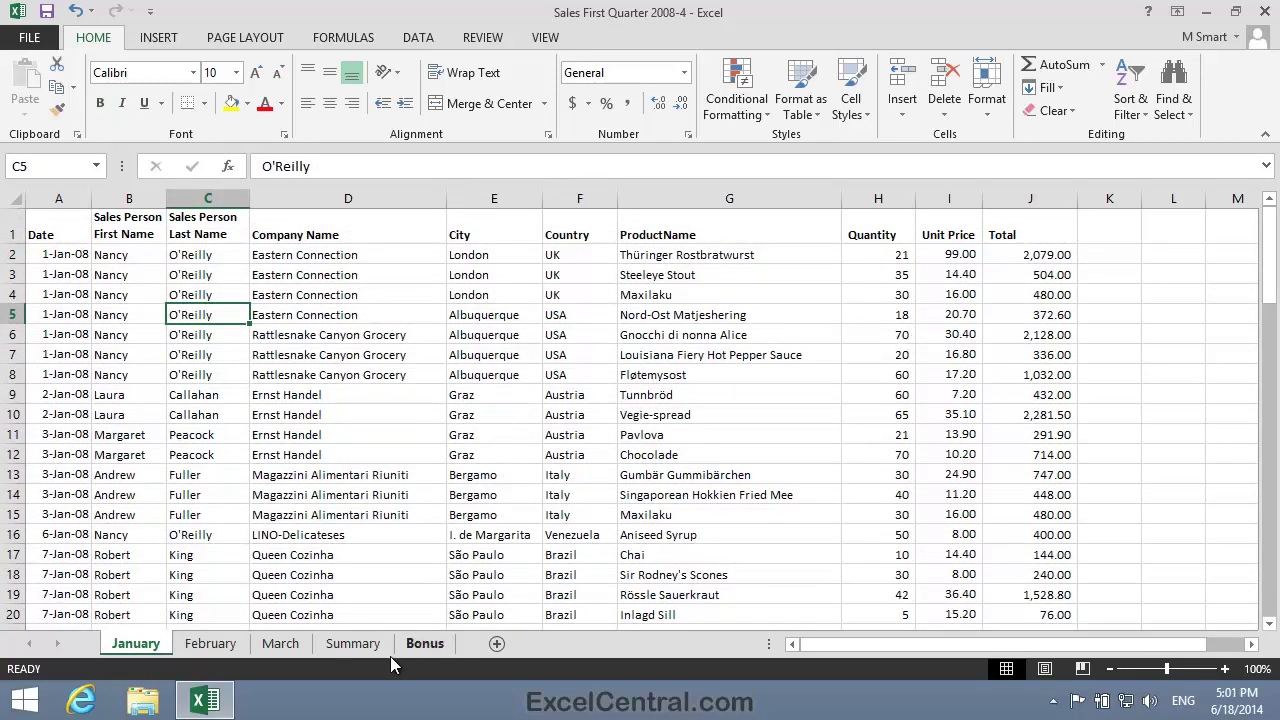
Step: Apply the Good cell style to the Boston Crab Meat entry in cell G54 of the March sheet
{"action": "left_click", "coordinate": [281, 644]}
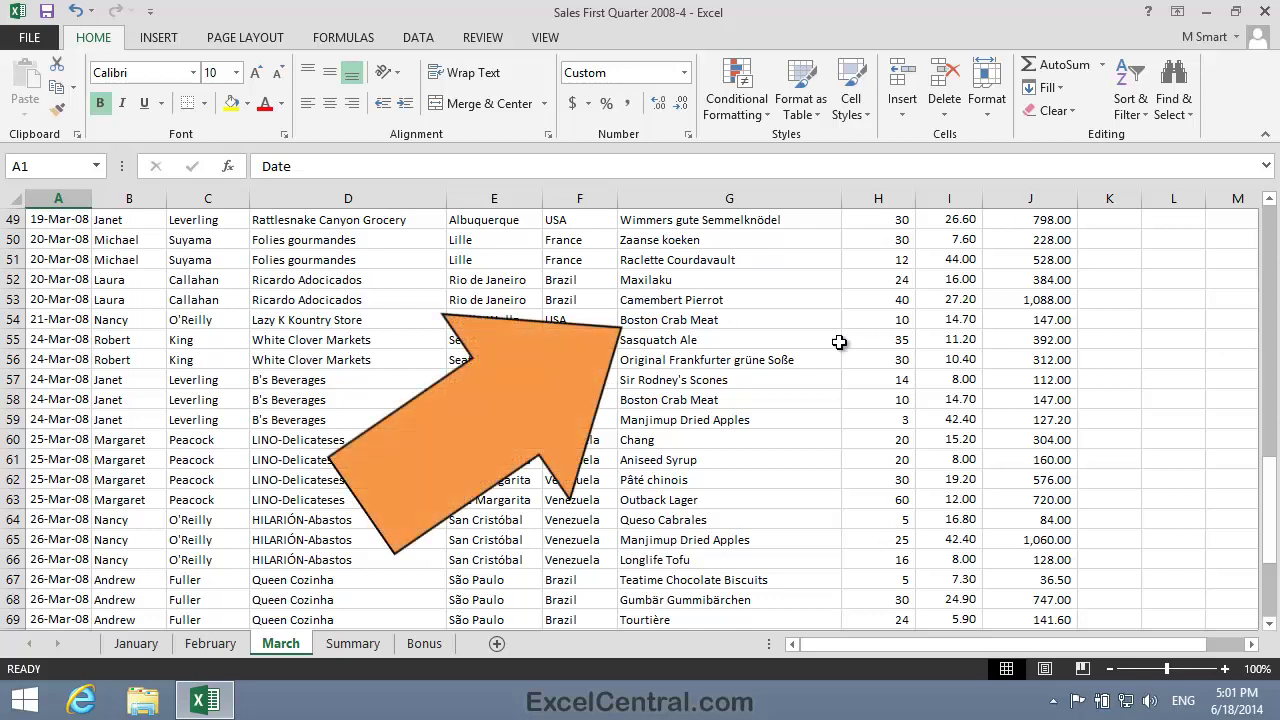
{"action": "left_click", "coordinate": [764, 319]}
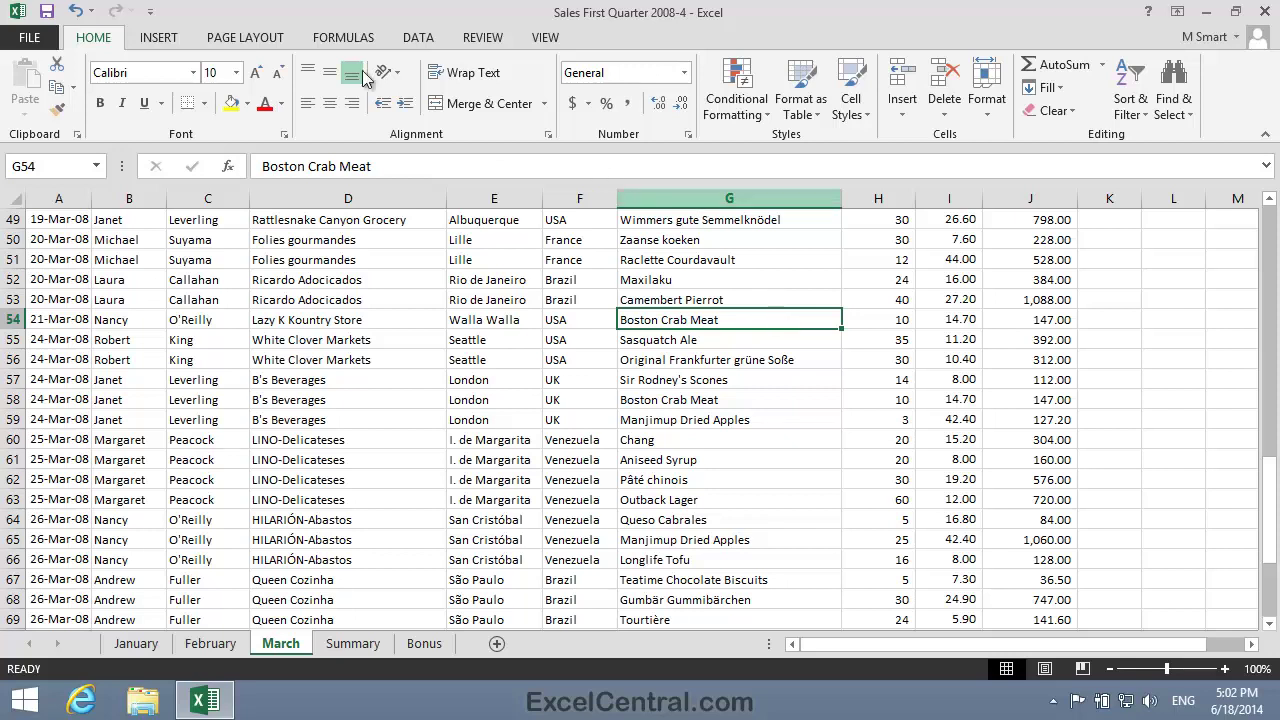
{"action": "left_click", "coordinate": [855, 100]}
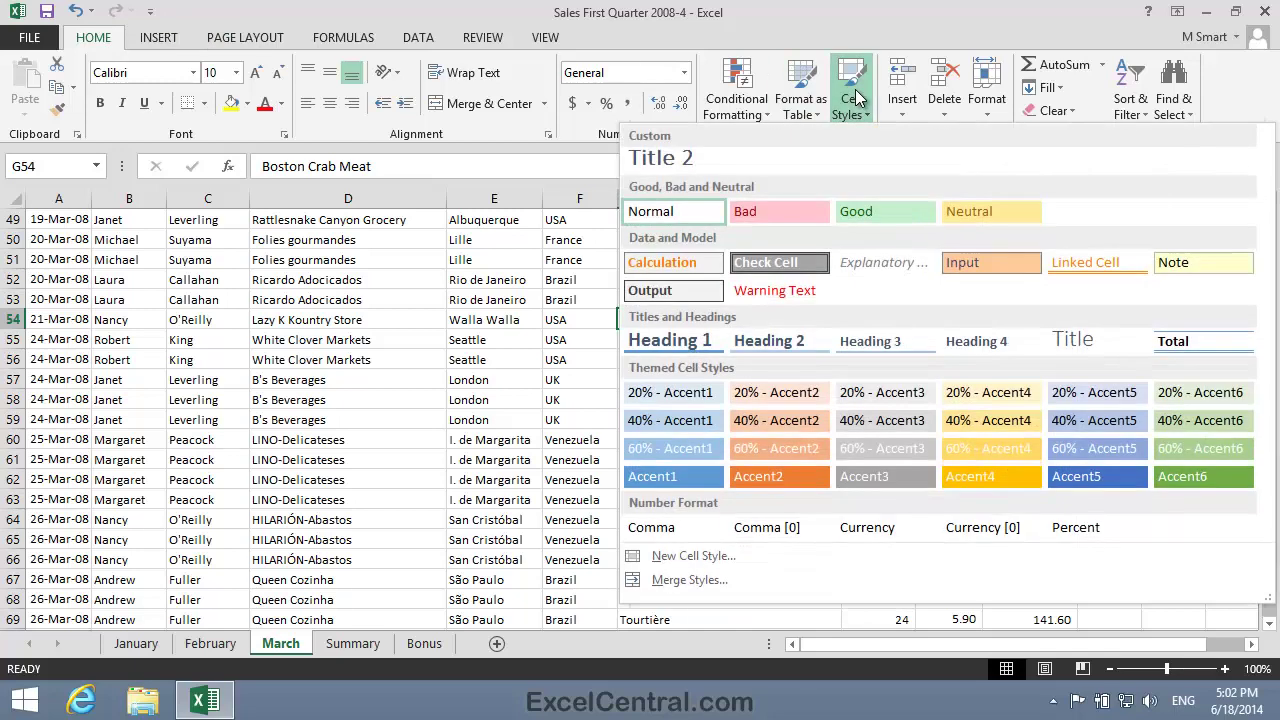
{"action": "left_click", "coordinate": [900, 215]}
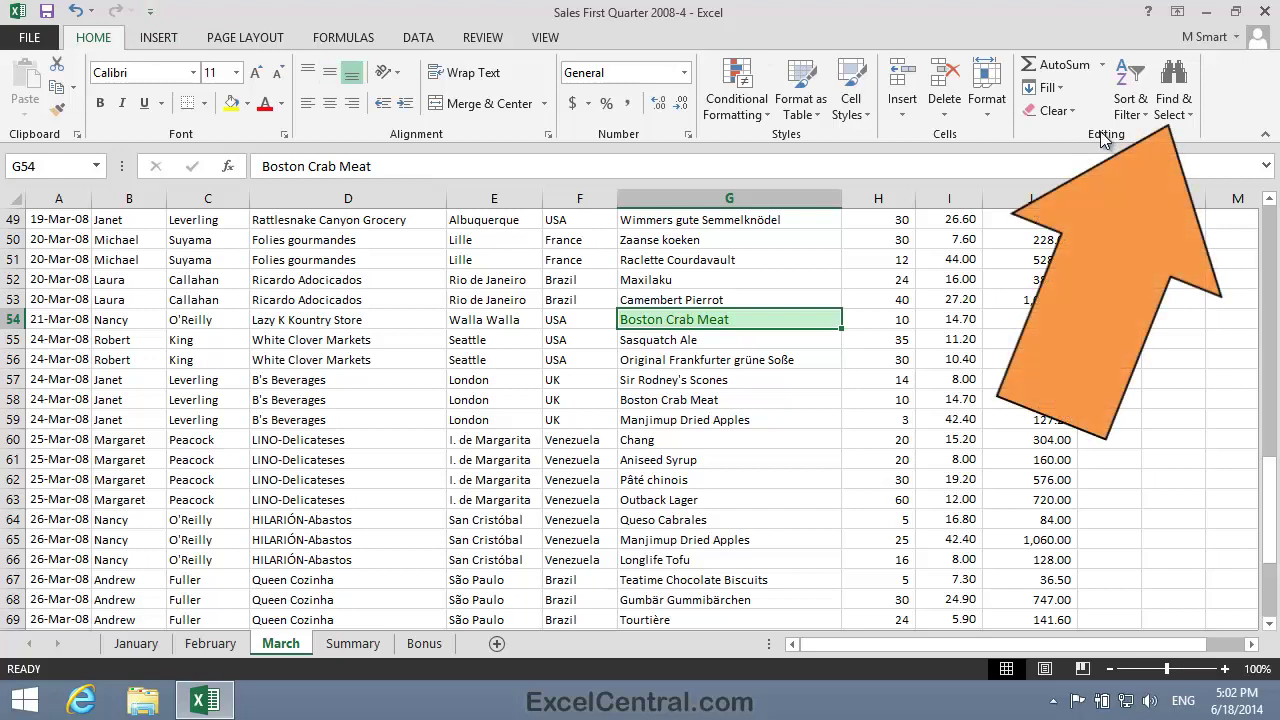
Step: Set up a new Find and Replace for Boston Crab Meat, with the previous search and replacement text cleared
{"action": "left_click", "coordinate": [1178, 88]}
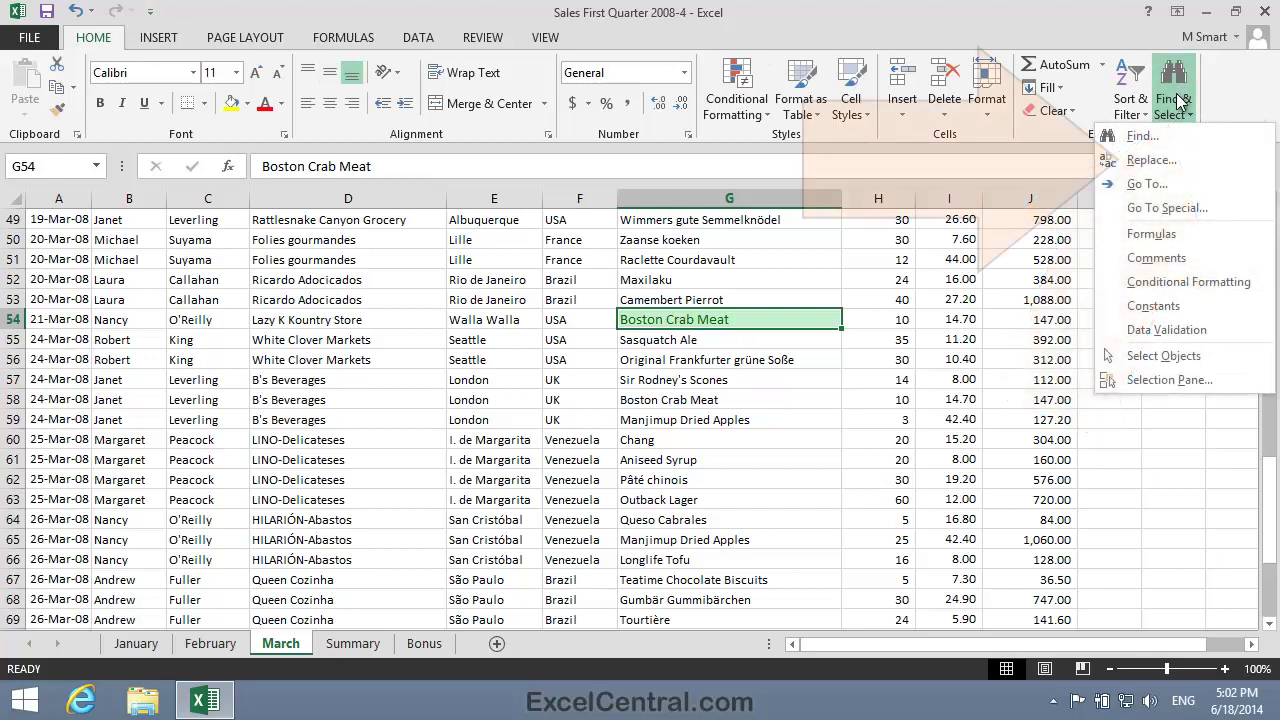
{"action": "left_click", "coordinate": [1140, 161]}
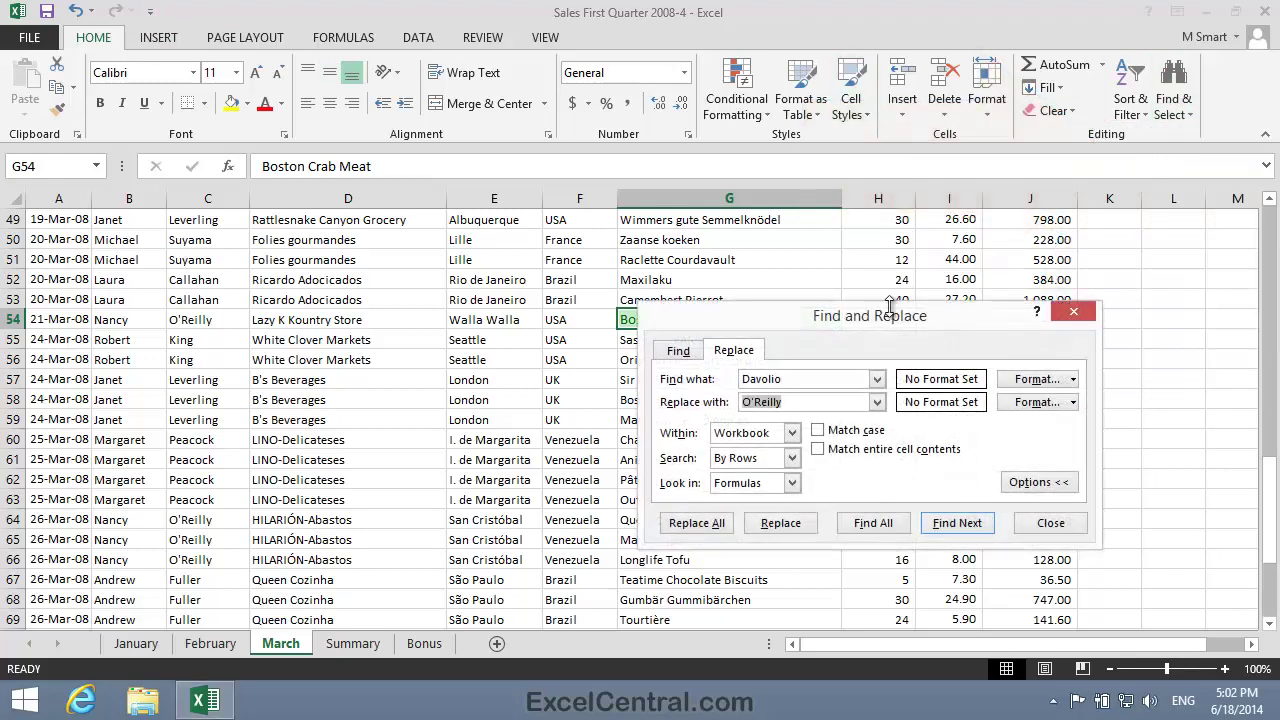
{"action": "left_click_drag", "start_coordinate": [851, 320], "coordinate": [368, 218]}
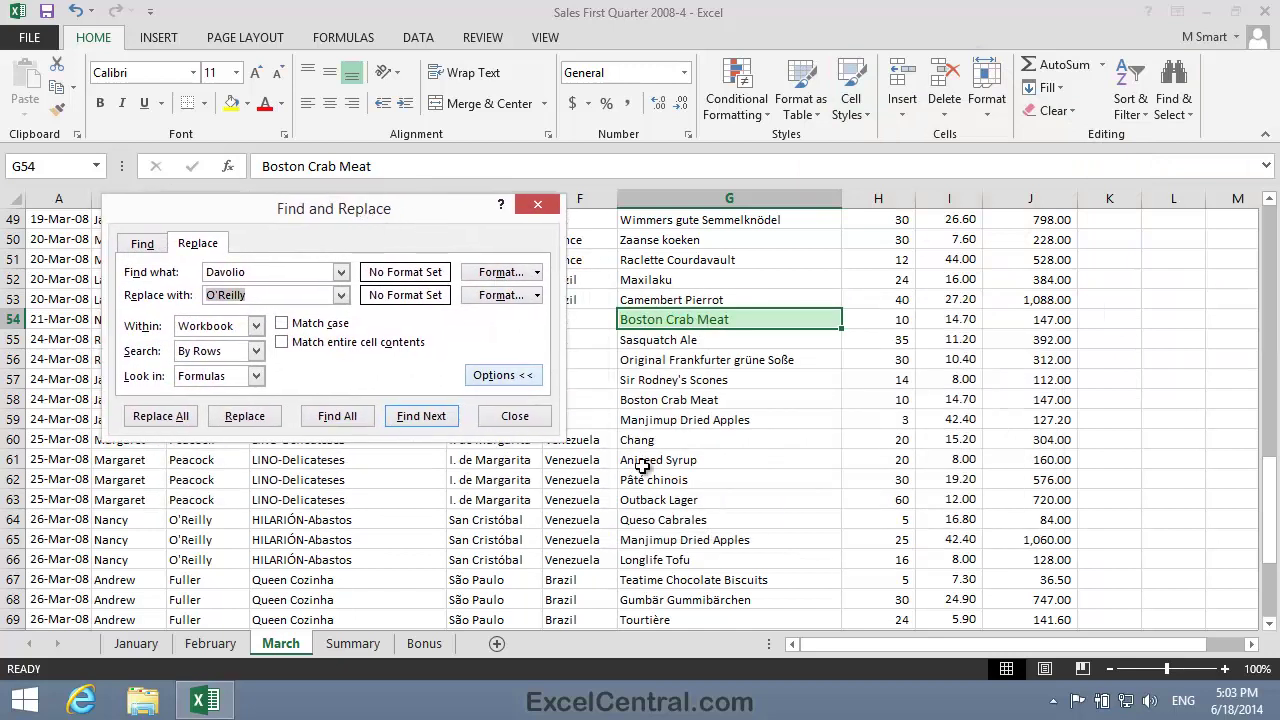
{"action": "double_click", "coordinate": [266, 272]}
{"action": "key", "text": "Delete"}
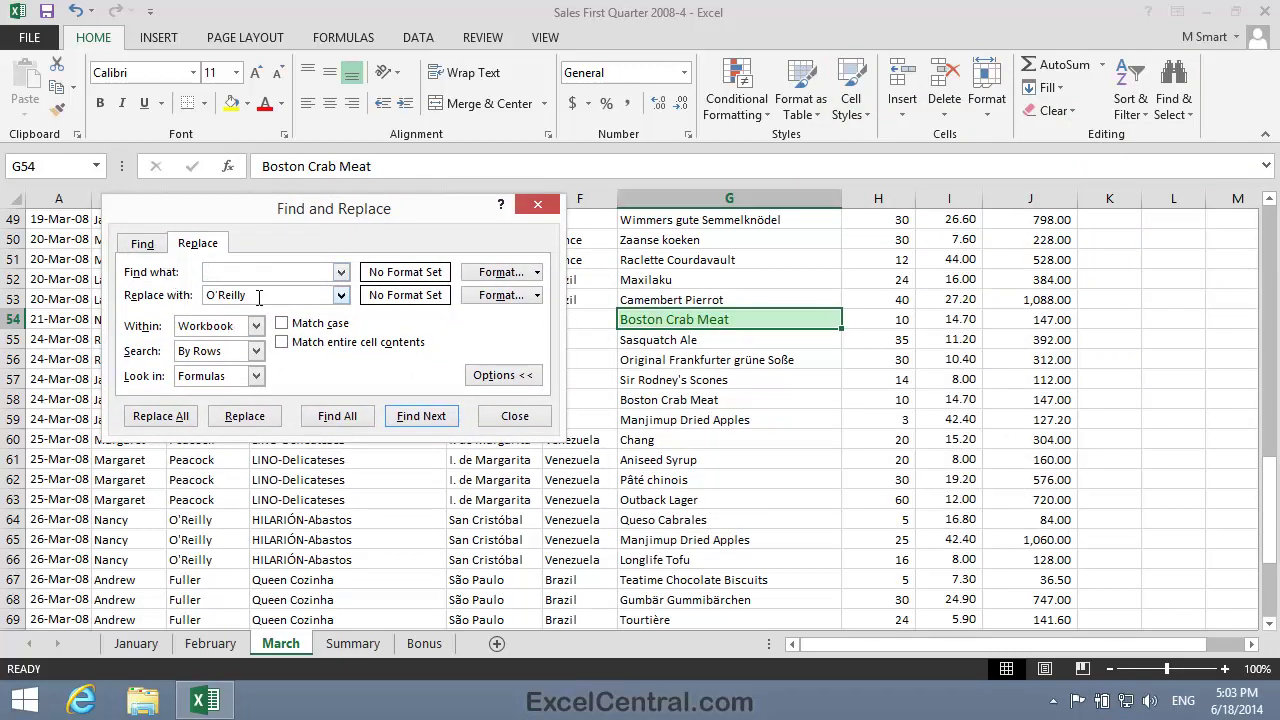
{"action": "left_click_drag", "start_coordinate": [258, 295], "coordinate": [172, 298]}
{"action": "key", "text": "Delete"}
{"action": "left_click", "coordinate": [218, 274]}
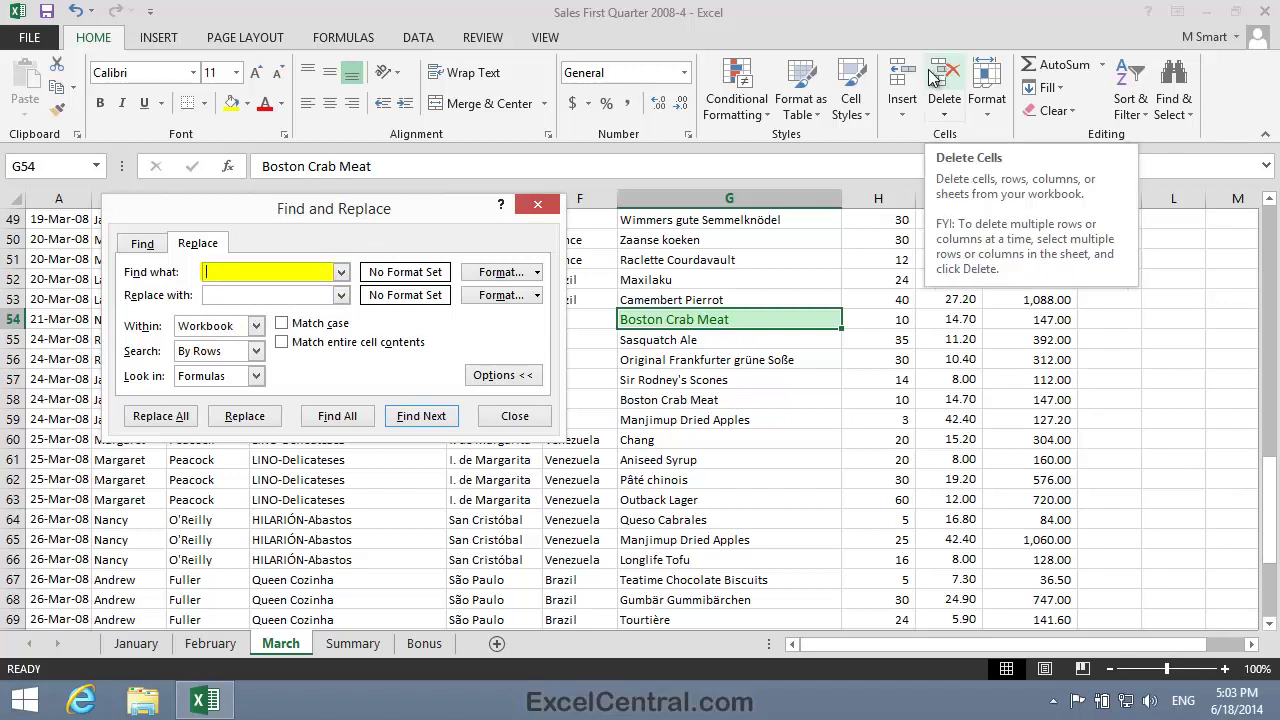
{"action": "type", "text": "Boston "}
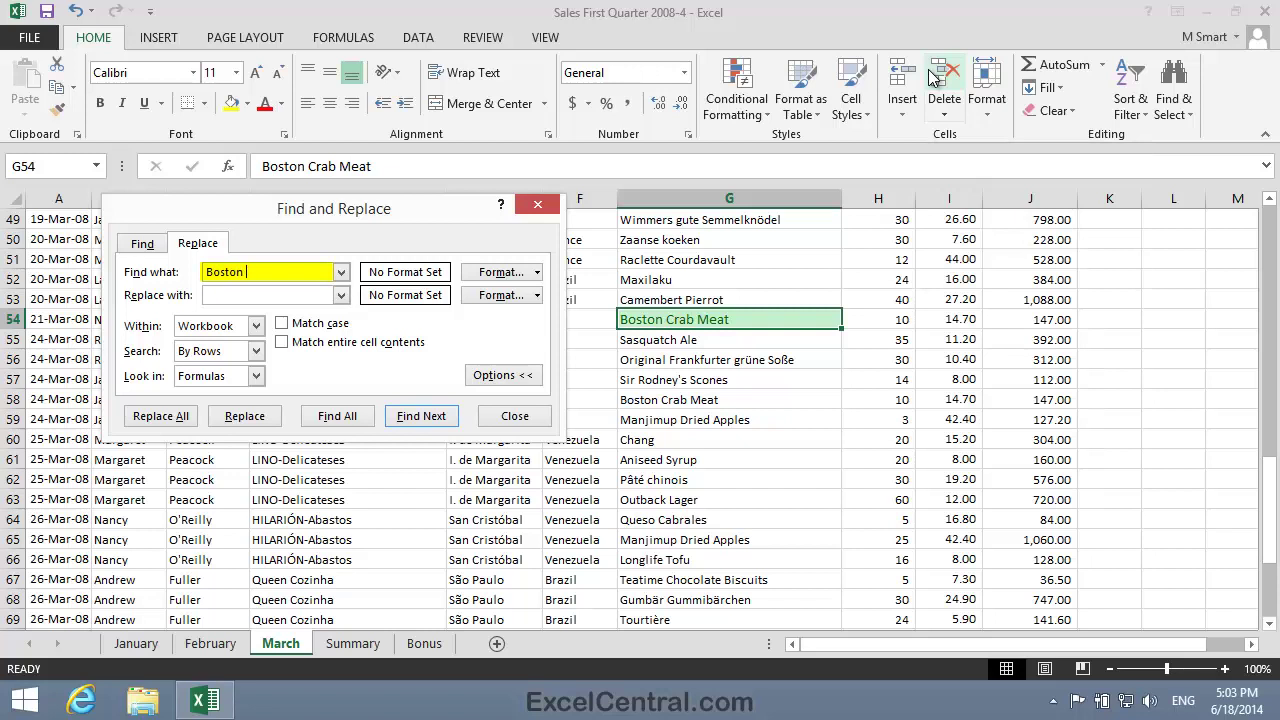
{"action": "type", "text": "Crab Meat"}
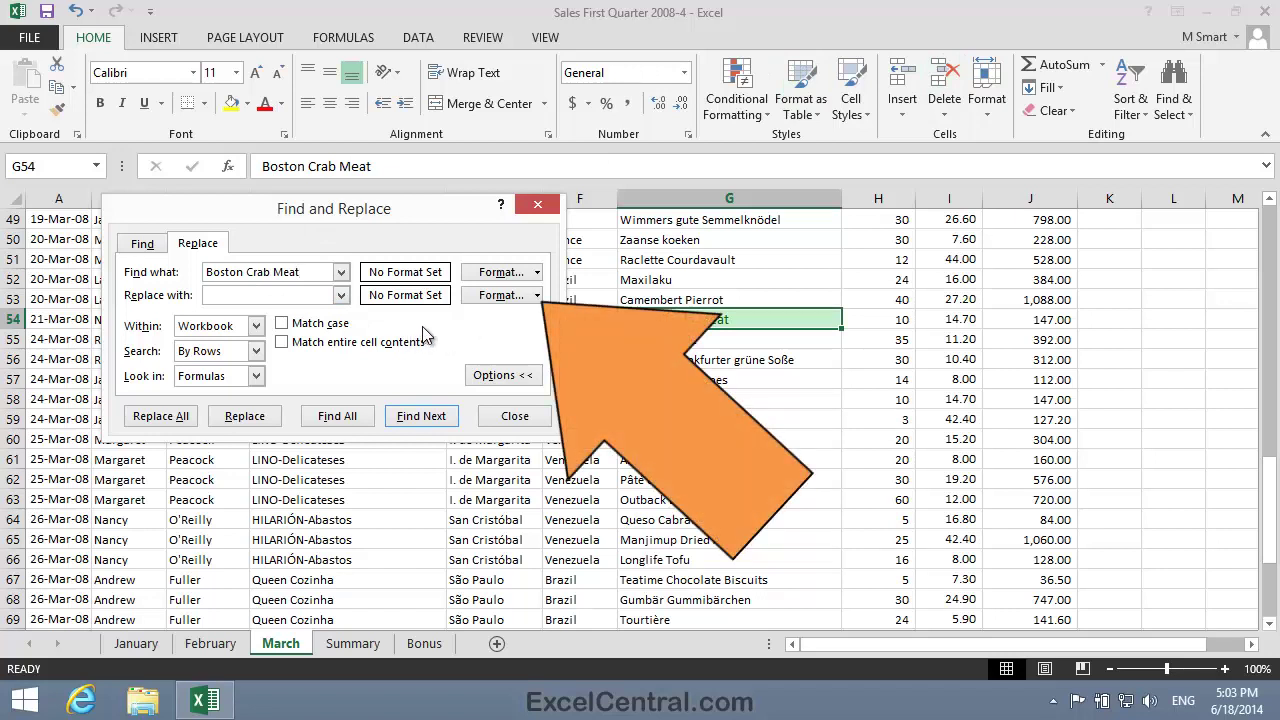
Step: Pick up the replacement format from cell G54 and apply it to every Boston Crab Meat entry in the workbook
{"action": "left_click", "coordinate": [537, 295]}
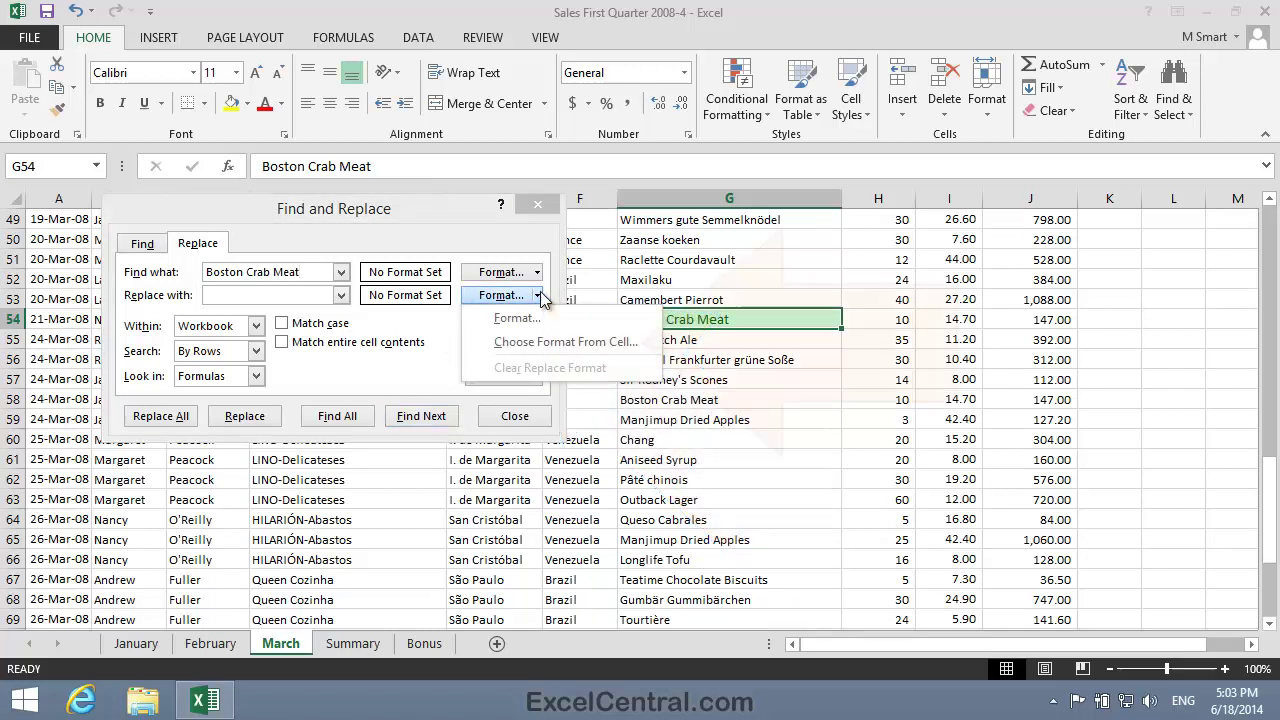
{"action": "left_click", "coordinate": [552, 342]}
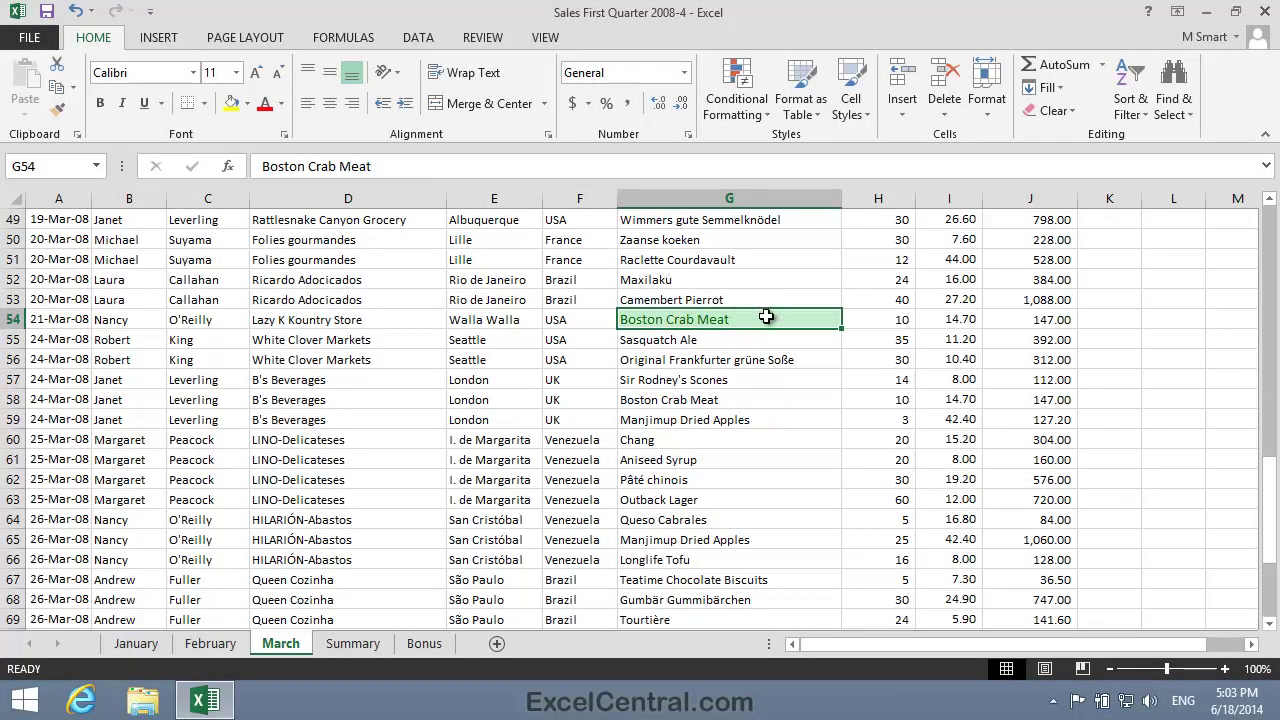
{"action": "left_click", "coordinate": [766, 317]}
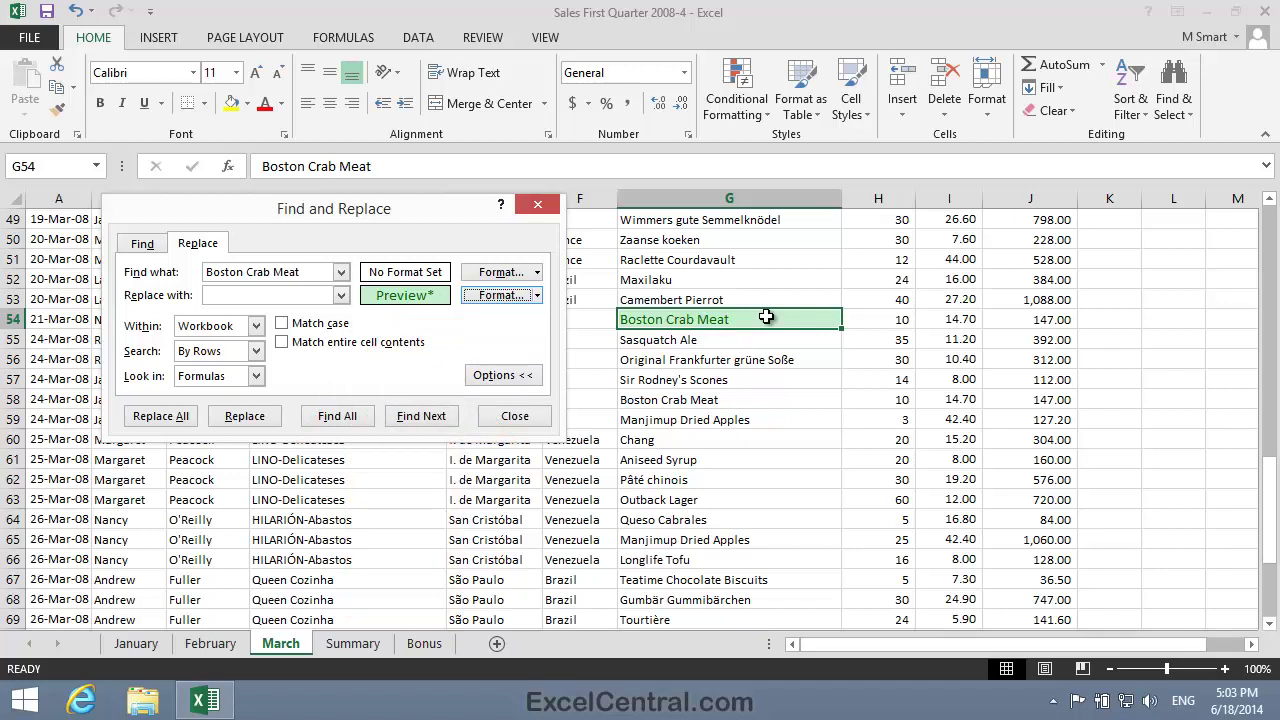
{"action": "left_click", "coordinate": [155, 416]}
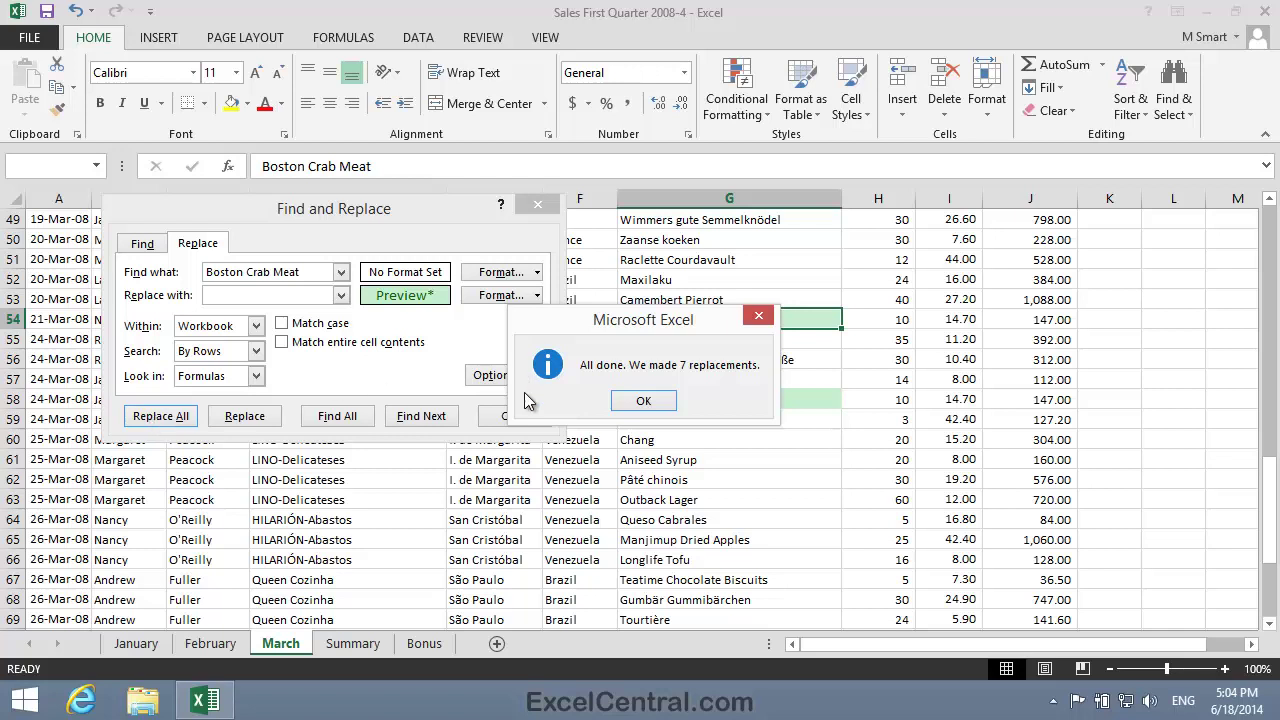
{"action": "left_click", "coordinate": [634, 401]}
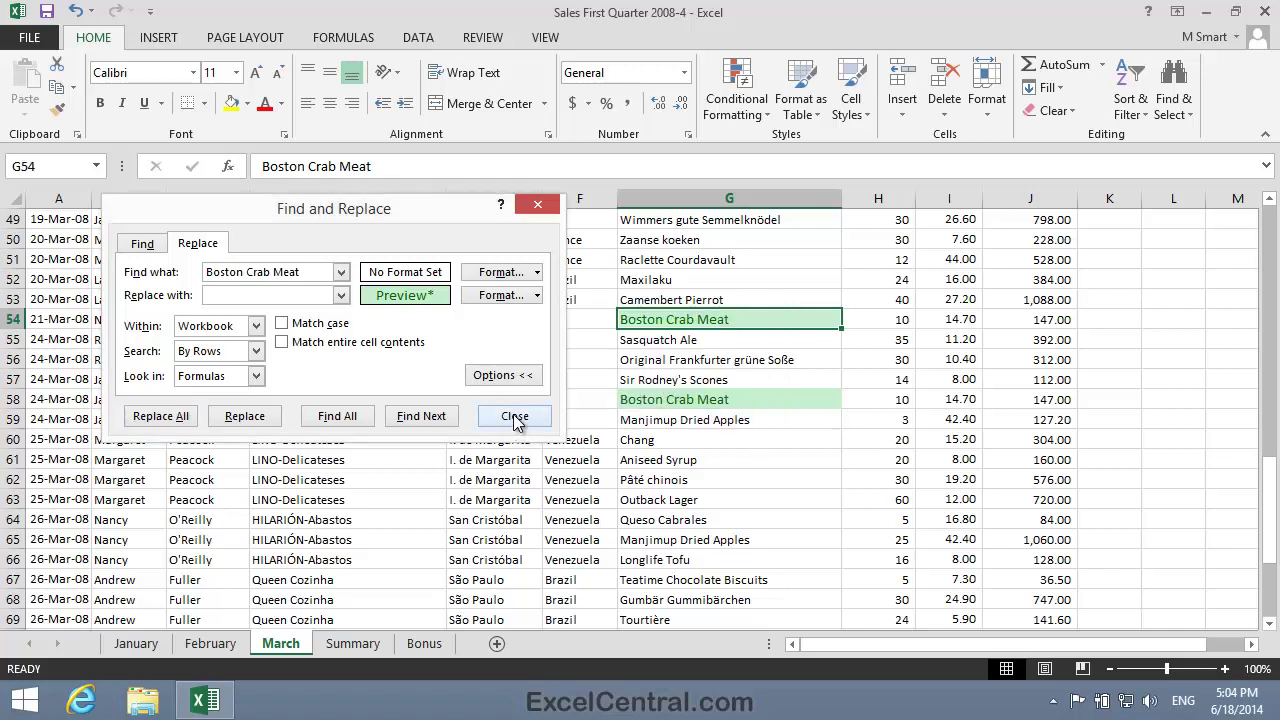
Step: Close Find and Replace and check the styled Boston Crab Meat entries on the March, February and January sheets
{"action": "left_click", "coordinate": [520, 416]}
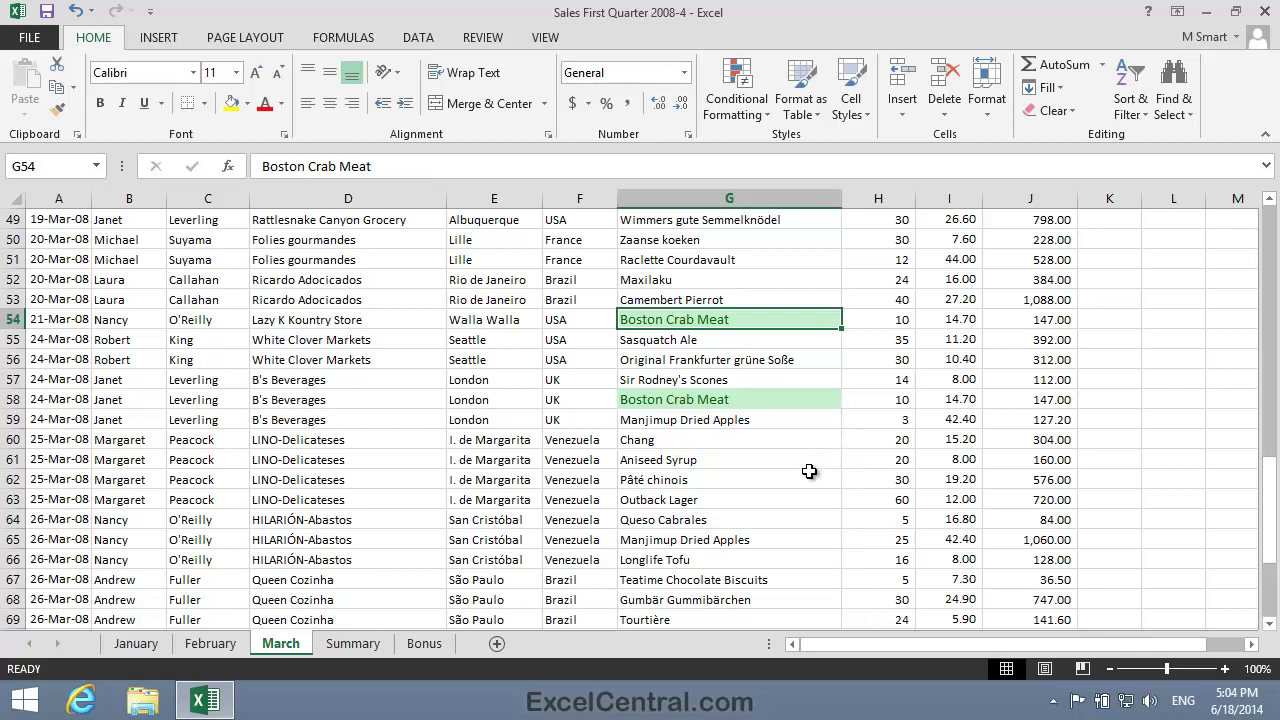
{"action": "left_click", "coordinate": [962, 399]}
{"action": "scroll", "coordinate": [985, 375], "scroll_direction": "down", "scroll_amount": 6}
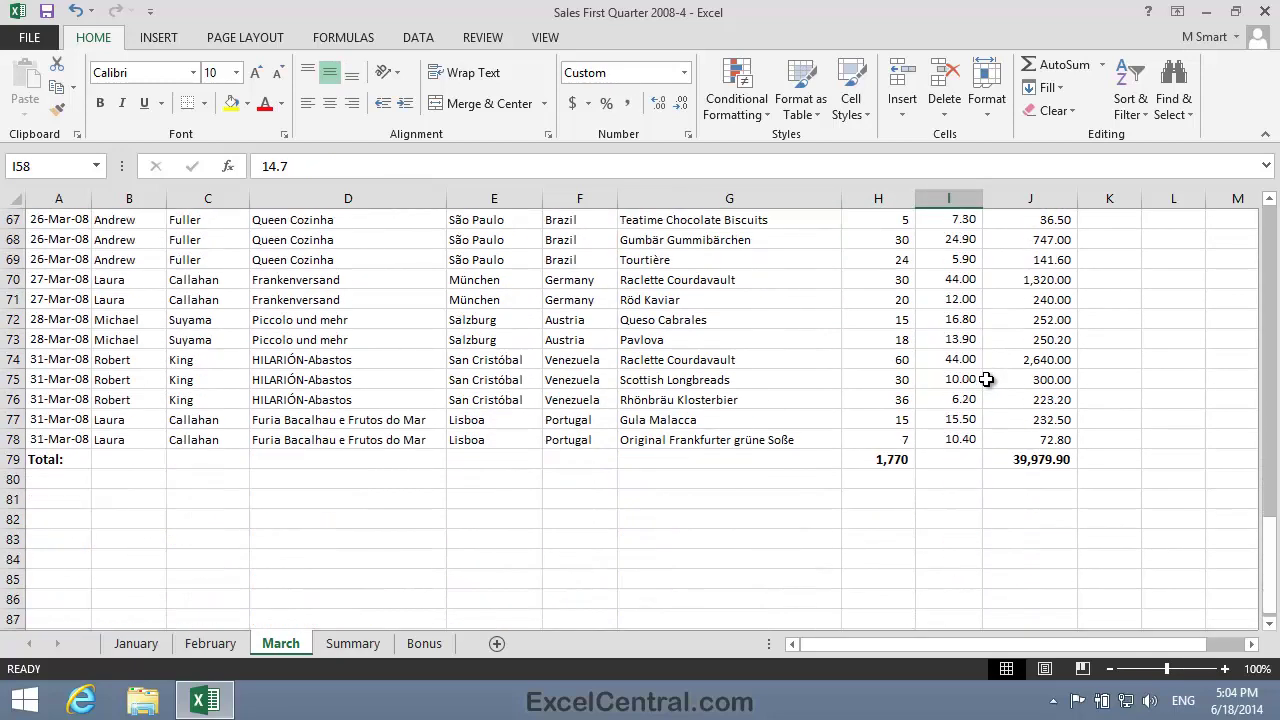
{"action": "key", "text": "ctrl+Page_Up"}
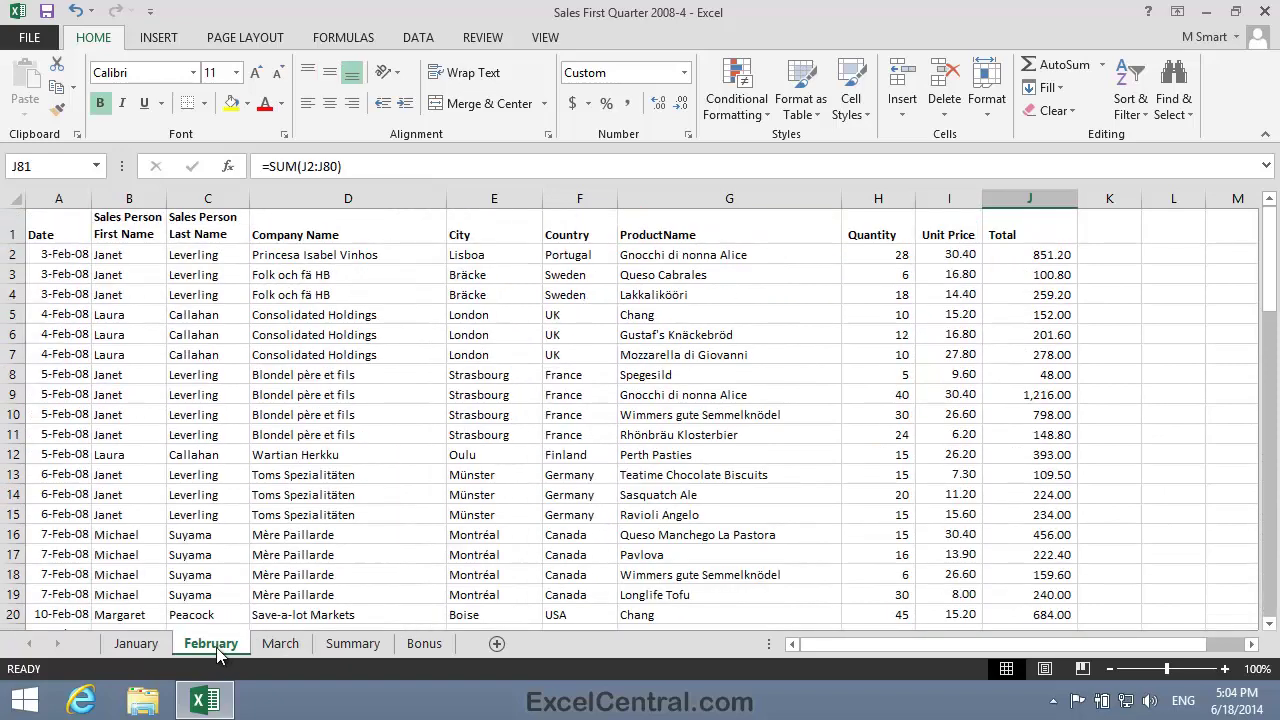
{"action": "scroll", "coordinate": [769, 394], "scroll_direction": "down", "scroll_amount": 11}
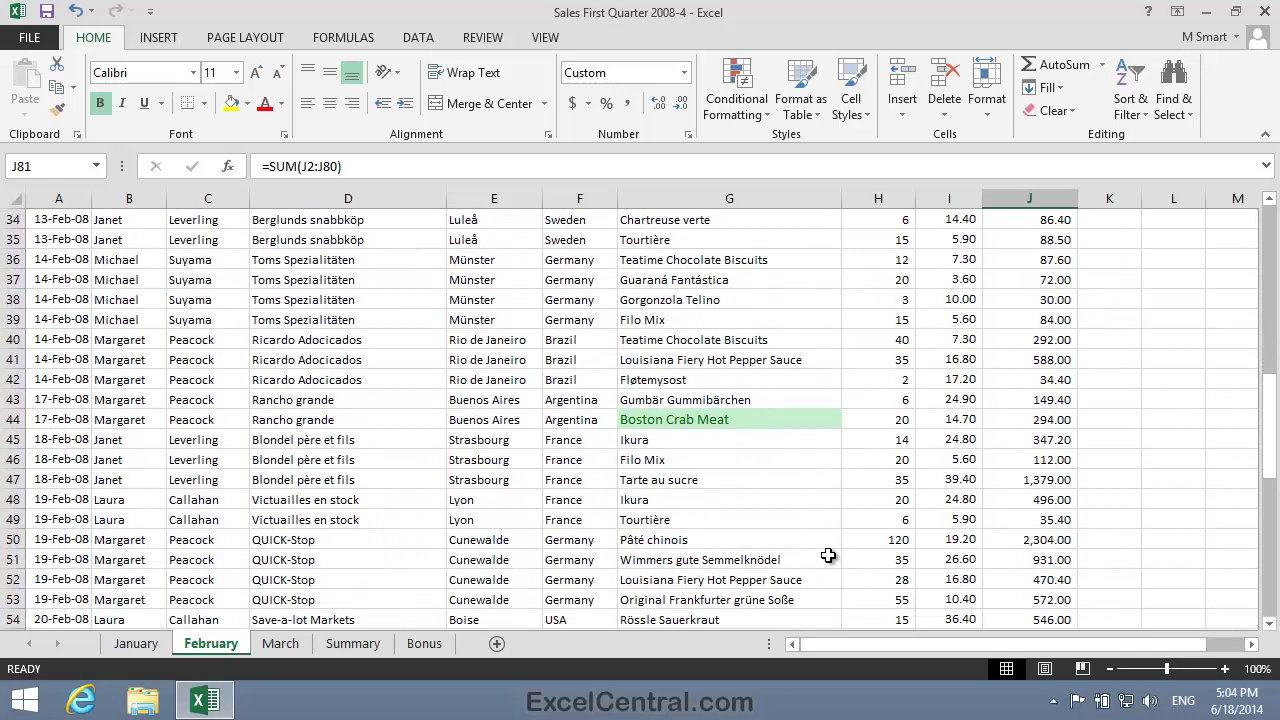
{"action": "left_click", "coordinate": [136, 643]}
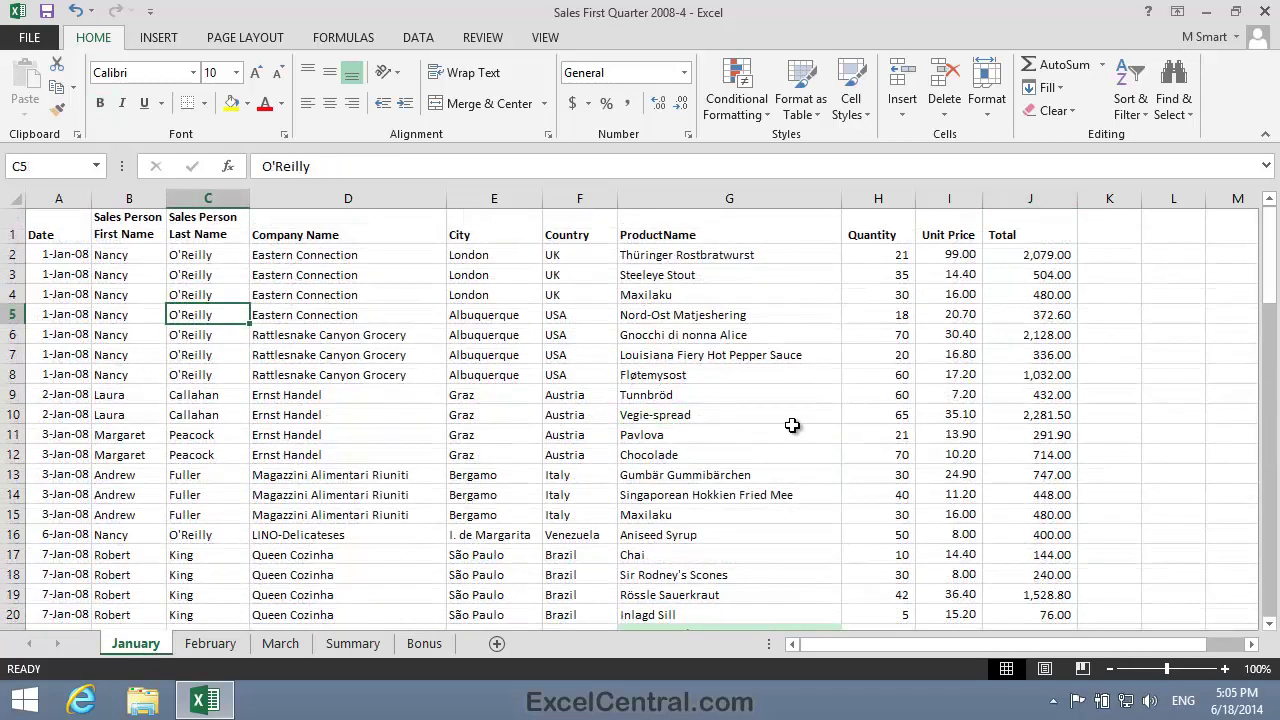
Step: Starting from cell A1 of the January sheet, search the workbook's formulas for 2,281.50
{"action": "key", "text": "ctrl"}
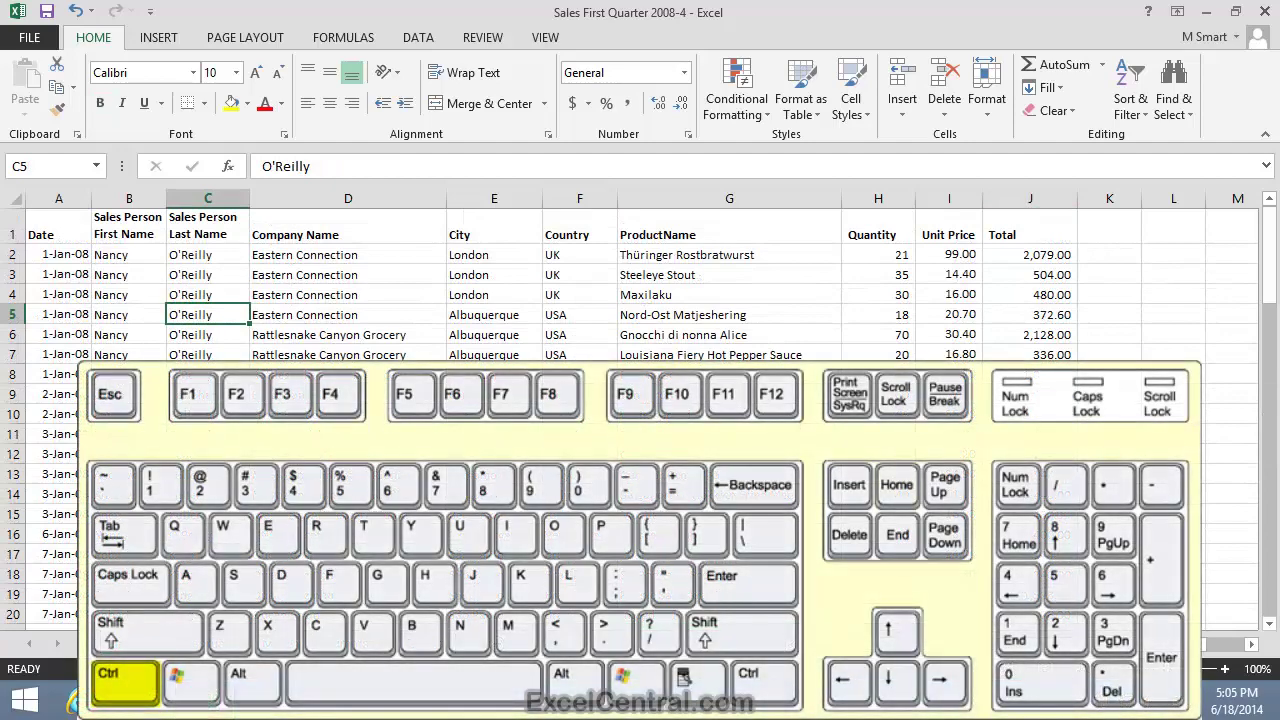
{"action": "key", "text": "ctrl+Home"}
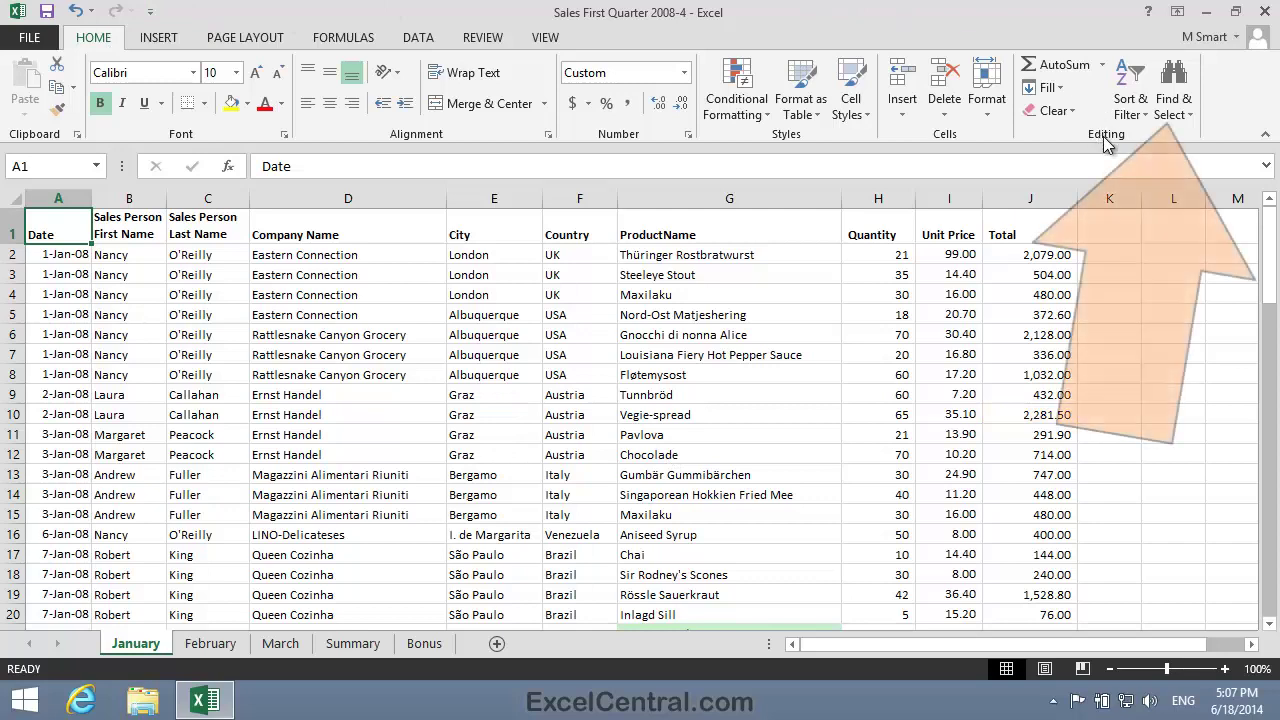
{"action": "left_click", "coordinate": [1195, 104]}
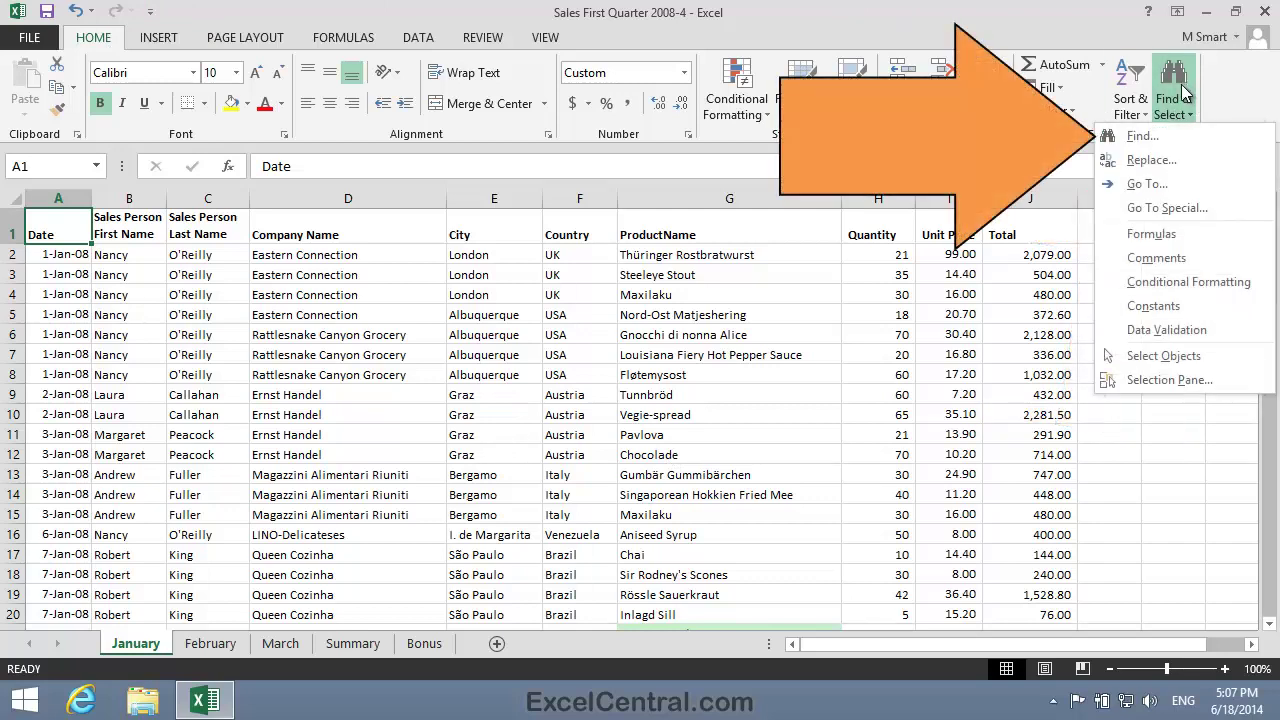
{"action": "left_click", "coordinate": [1157, 136]}
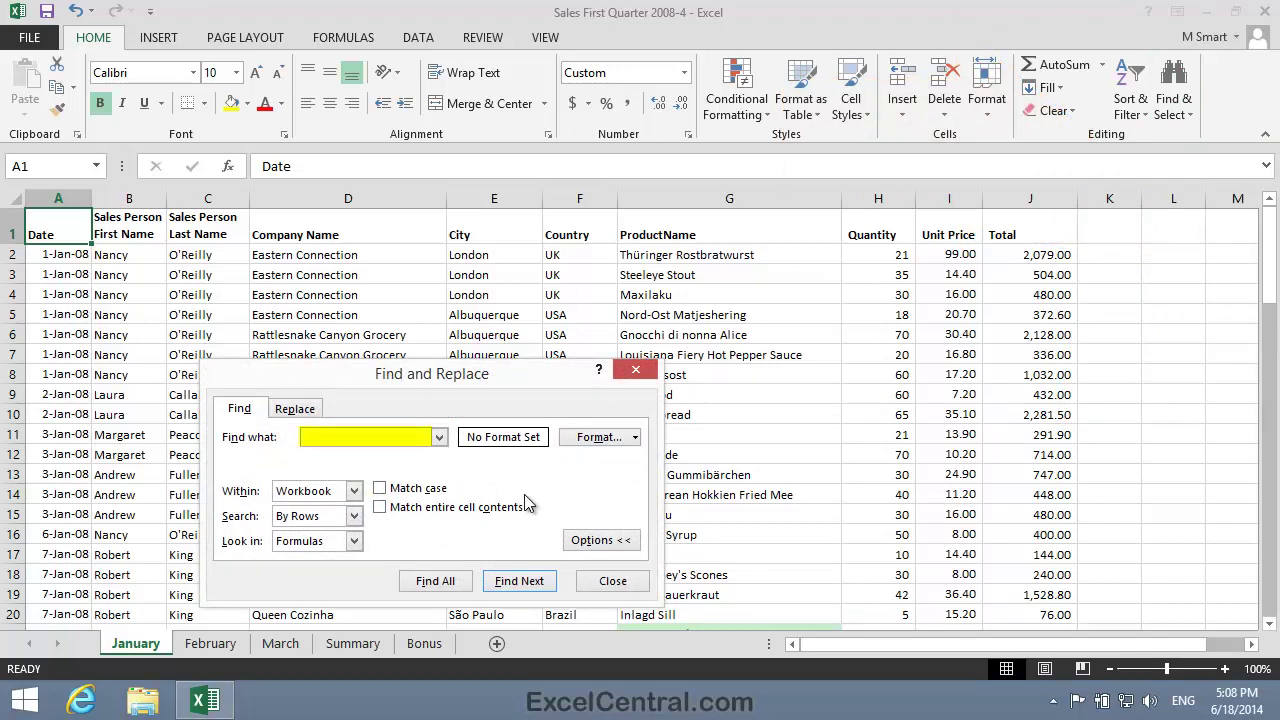
{"action": "type", "text": "2"}
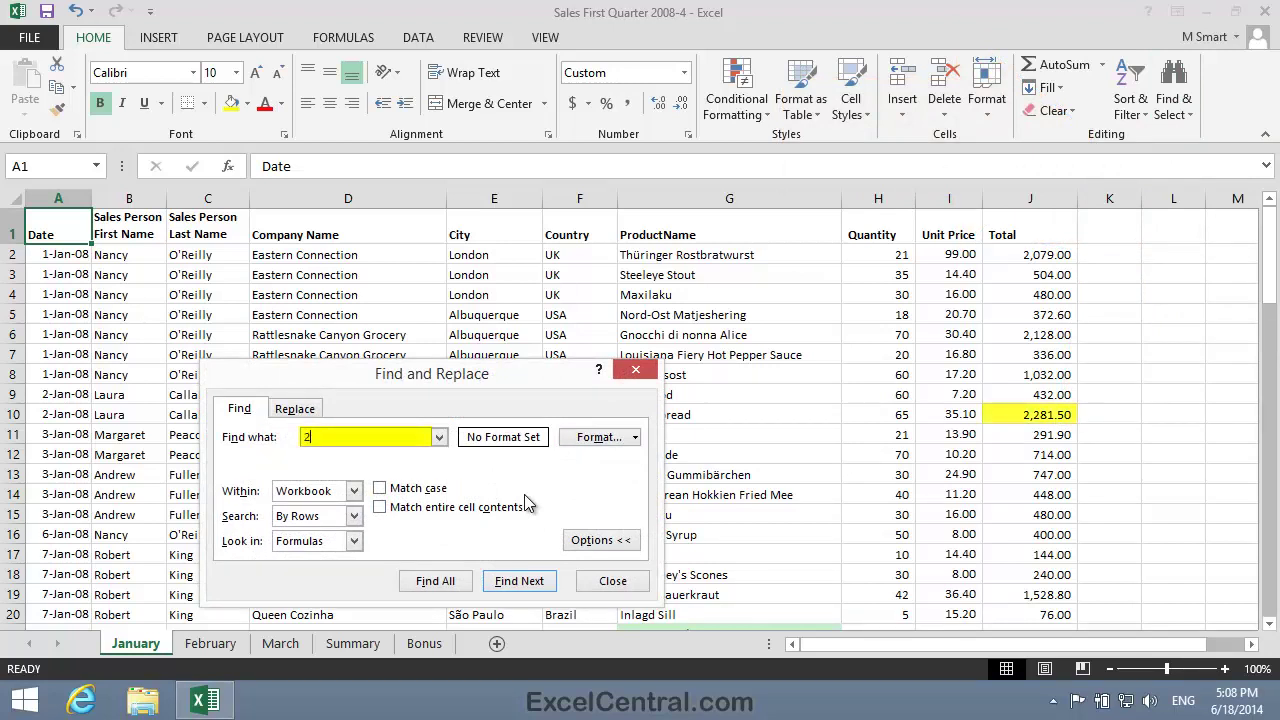
{"action": "type", "text": ",281.5"}
{"action": "type", "text": "0"}
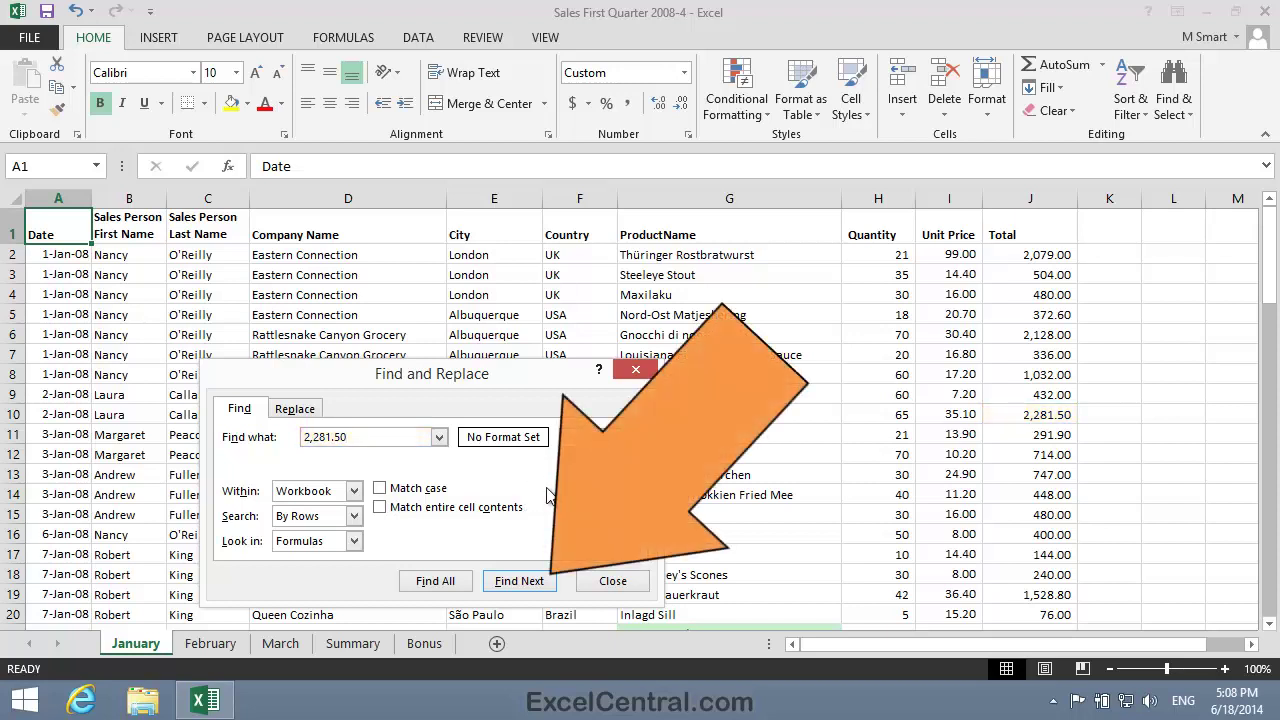
{"action": "left_click", "coordinate": [520, 581]}
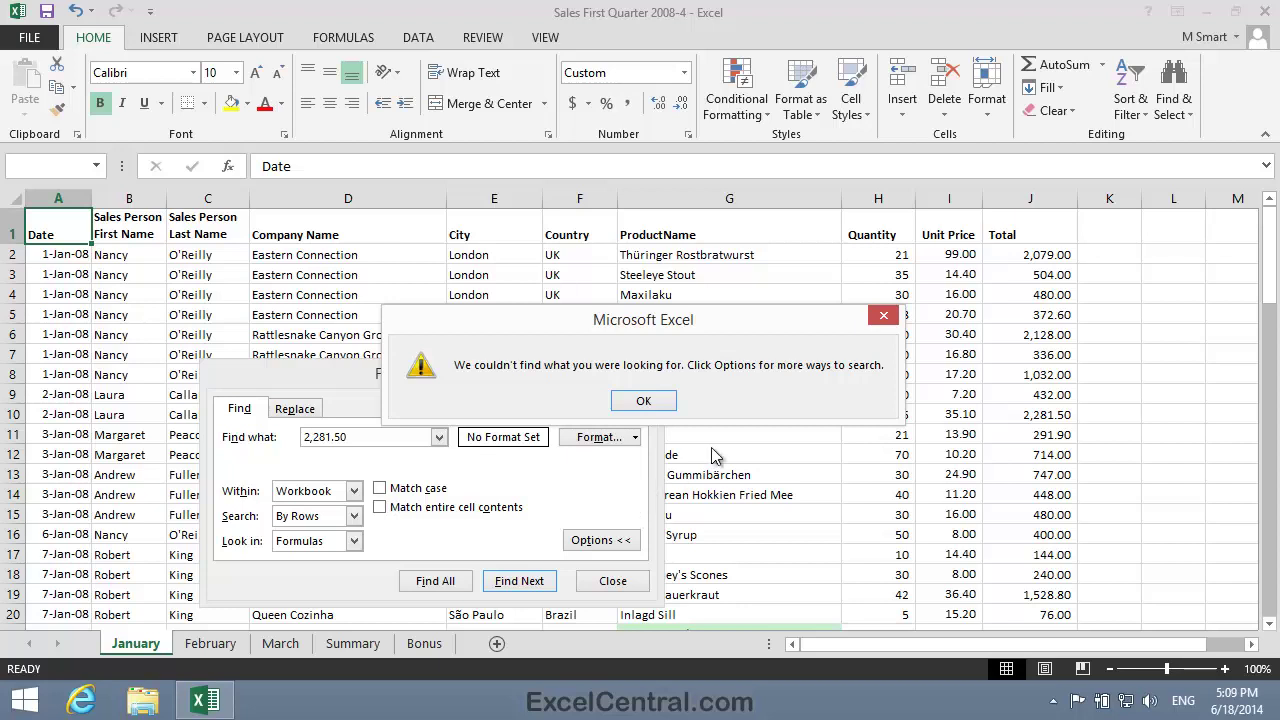
{"action": "left_click", "coordinate": [668, 408]}
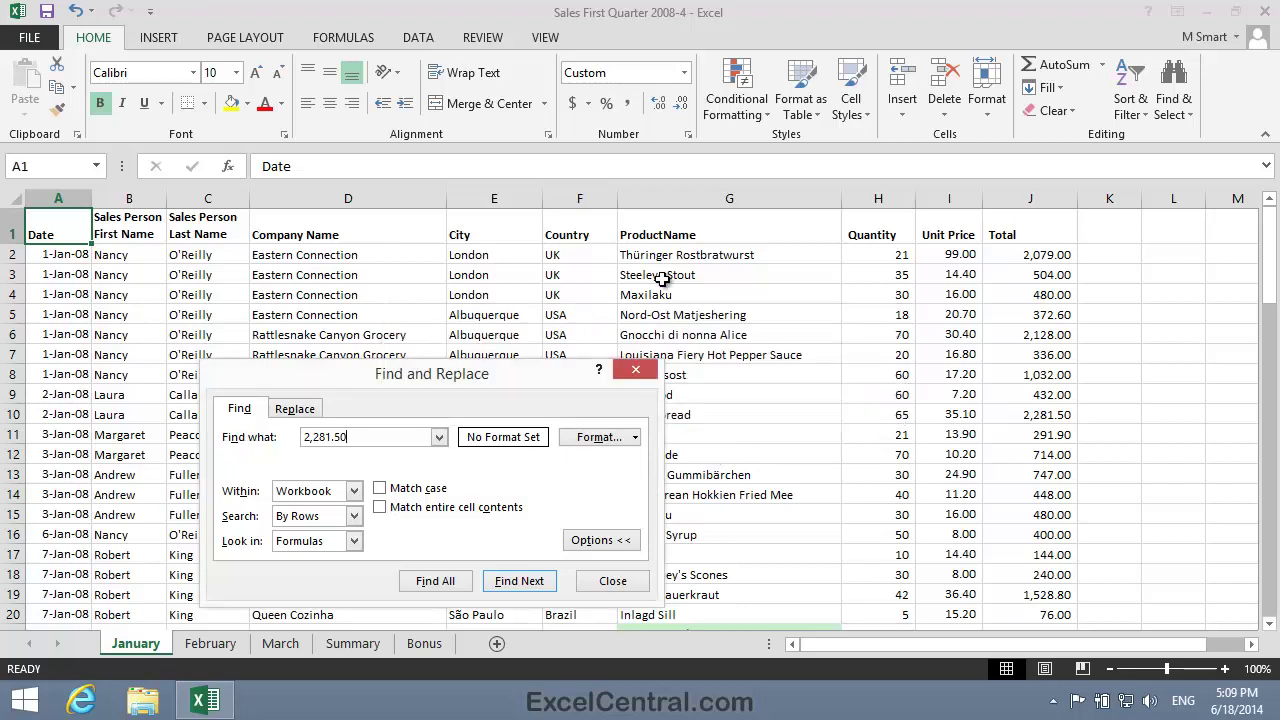
Step: Inspect the formula in cell J10, set the search to look in Values, and find 2,281.50 again from cell A1
{"action": "left_click", "coordinate": [1040, 414]}
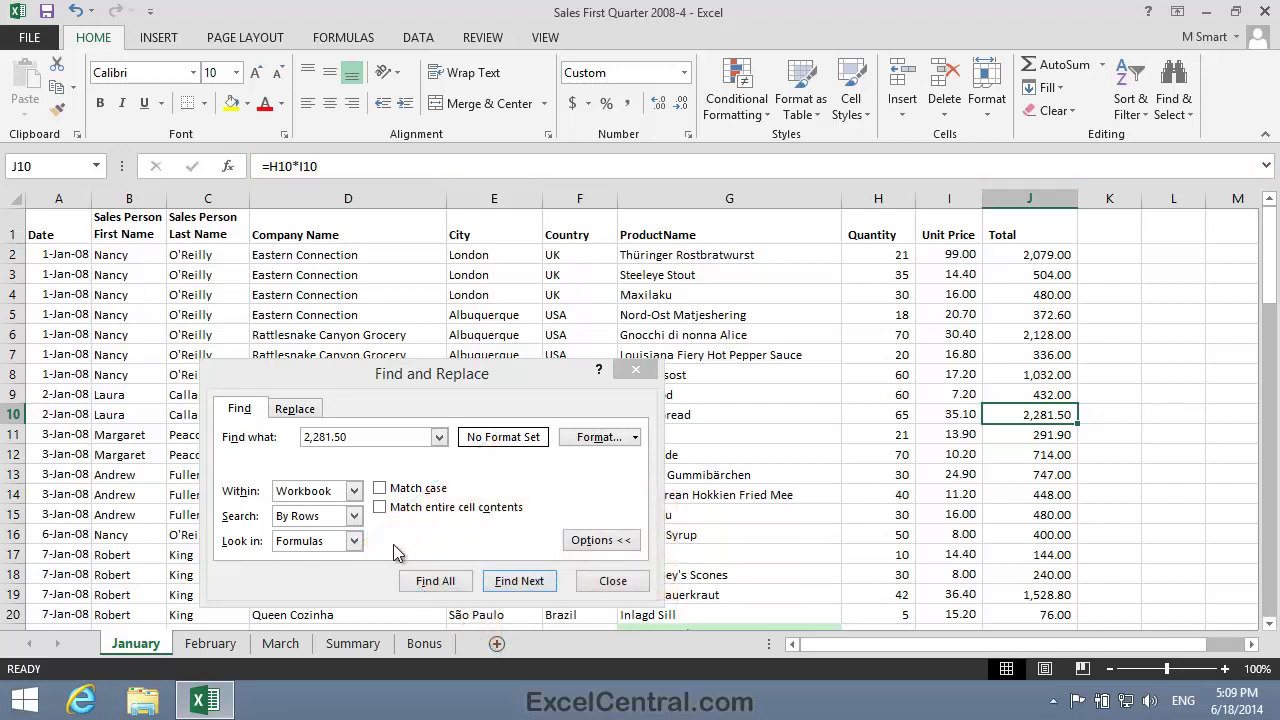
{"action": "left_click", "coordinate": [355, 541]}
{"action": "left_click", "coordinate": [355, 541]}
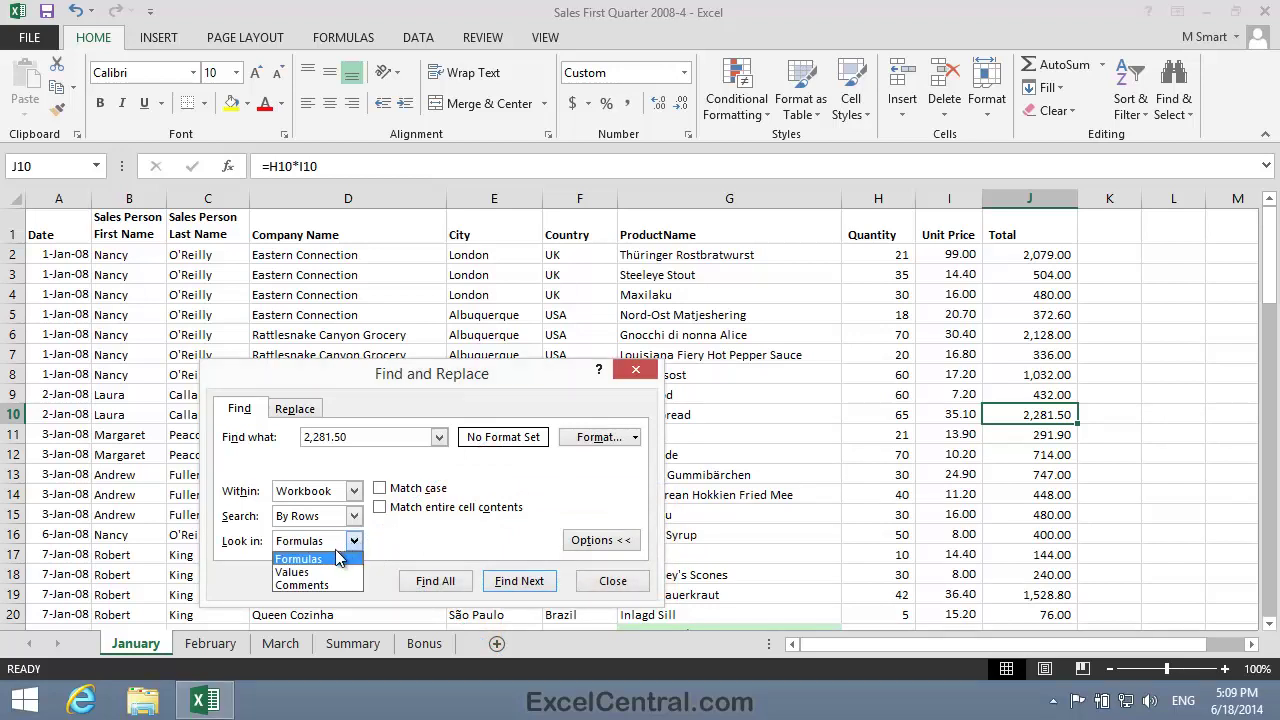
{"action": "left_click", "coordinate": [322, 564]}
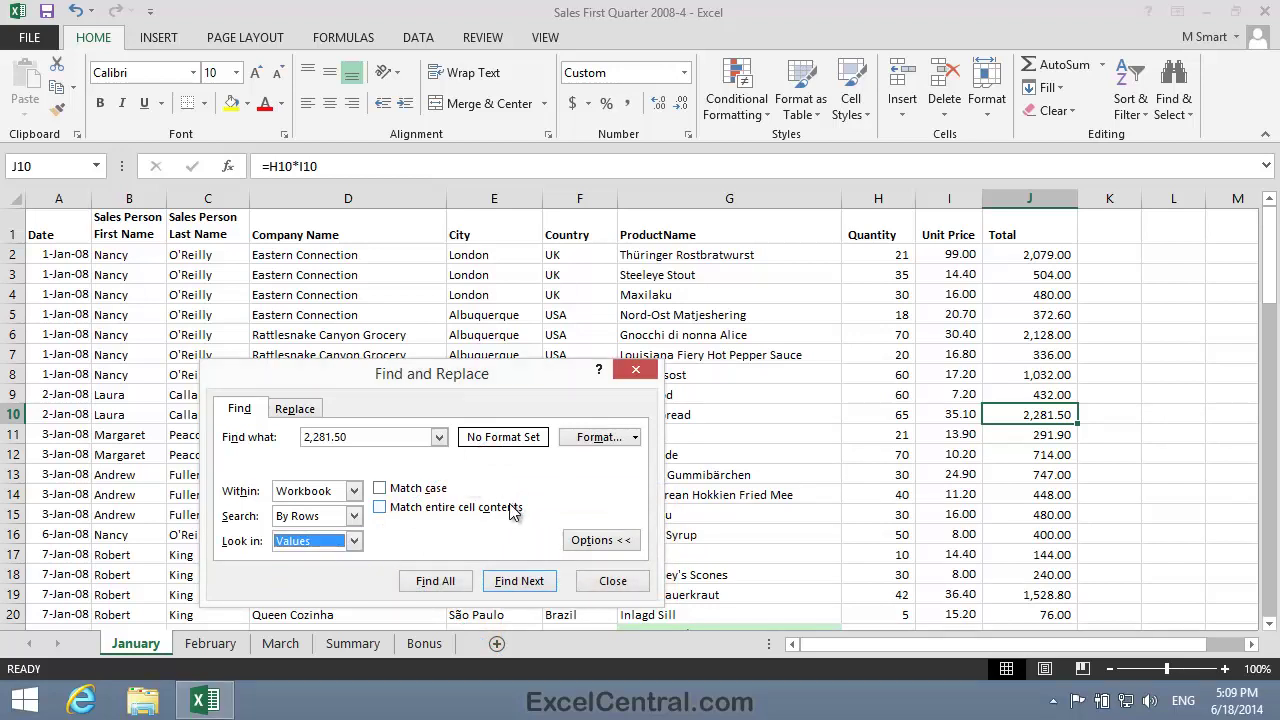
{"action": "key", "text": "alt+n"}
{"action": "left_click", "coordinate": [44, 226]}
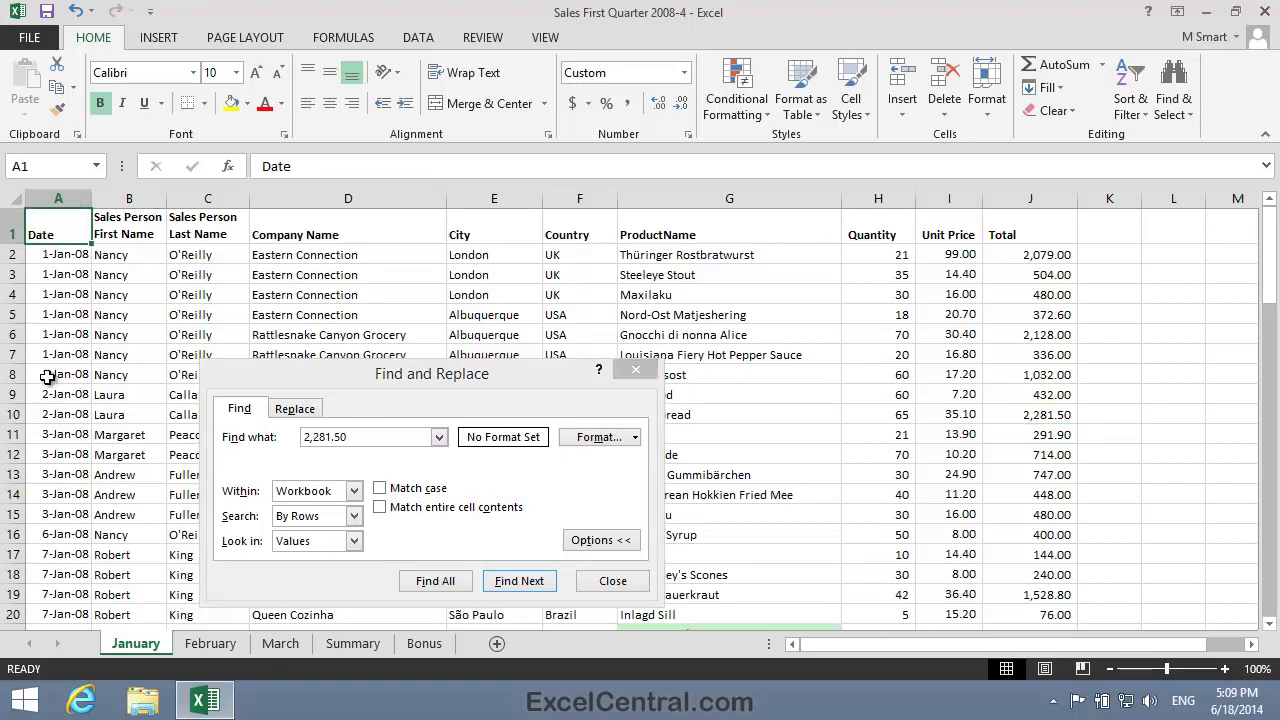
{"action": "left_click", "coordinate": [524, 581]}
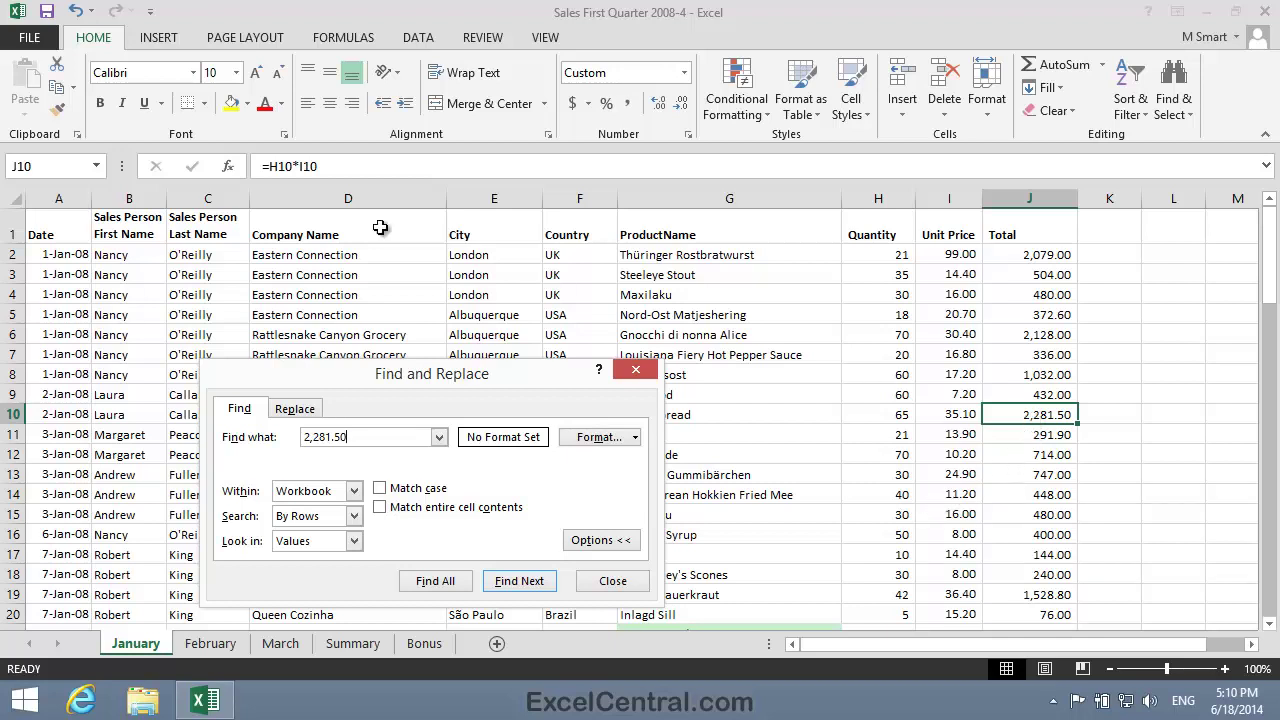
Step: Starting from cell A1, search the workbook with the wildcard text L*n and go through the first three matches
{"action": "left_click", "coordinate": [53, 228]}
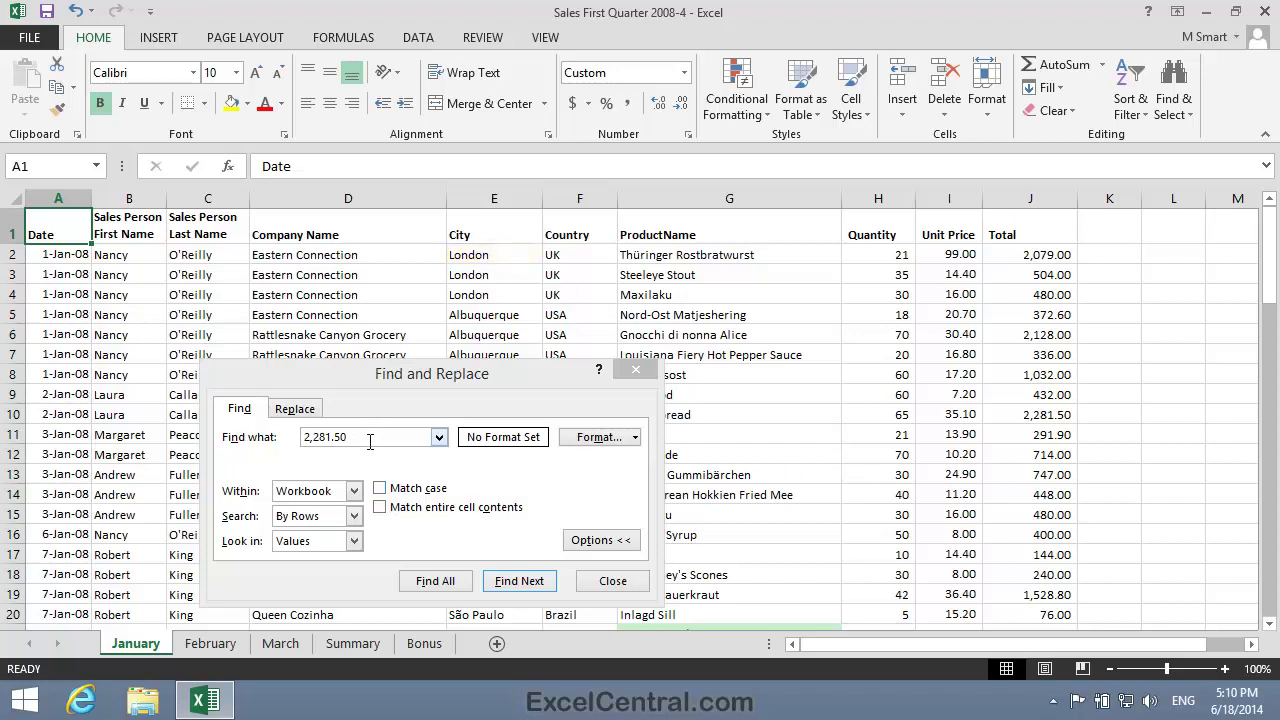
{"action": "left_click_drag", "start_coordinate": [370, 441], "coordinate": [270, 444]}
{"action": "type", "text": "London"}
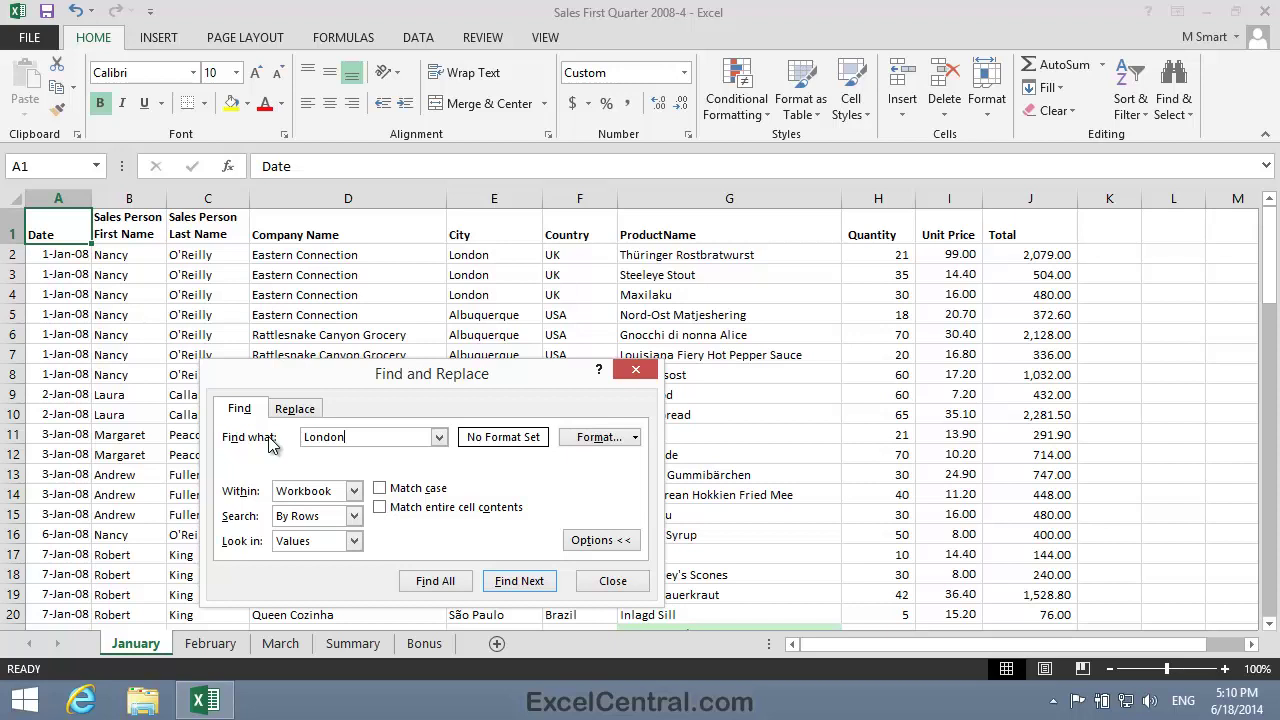
{"action": "key", "text": "BackSpace"}
{"action": "key", "text": "BackSpace"}
{"action": "key", "text": "BackSpace"}
{"action": "key", "text": "BackSpace"}
{"action": "key", "text": "BackSpace"}
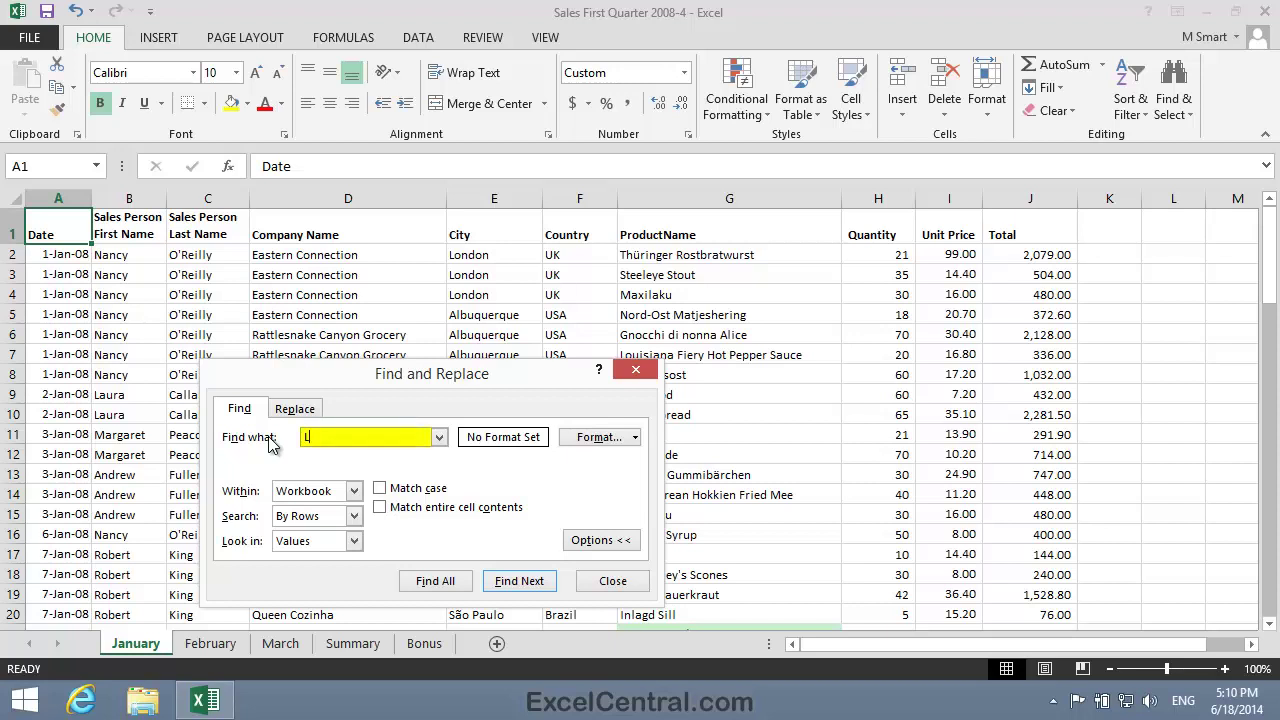
{"action": "type", "text": "*n"}
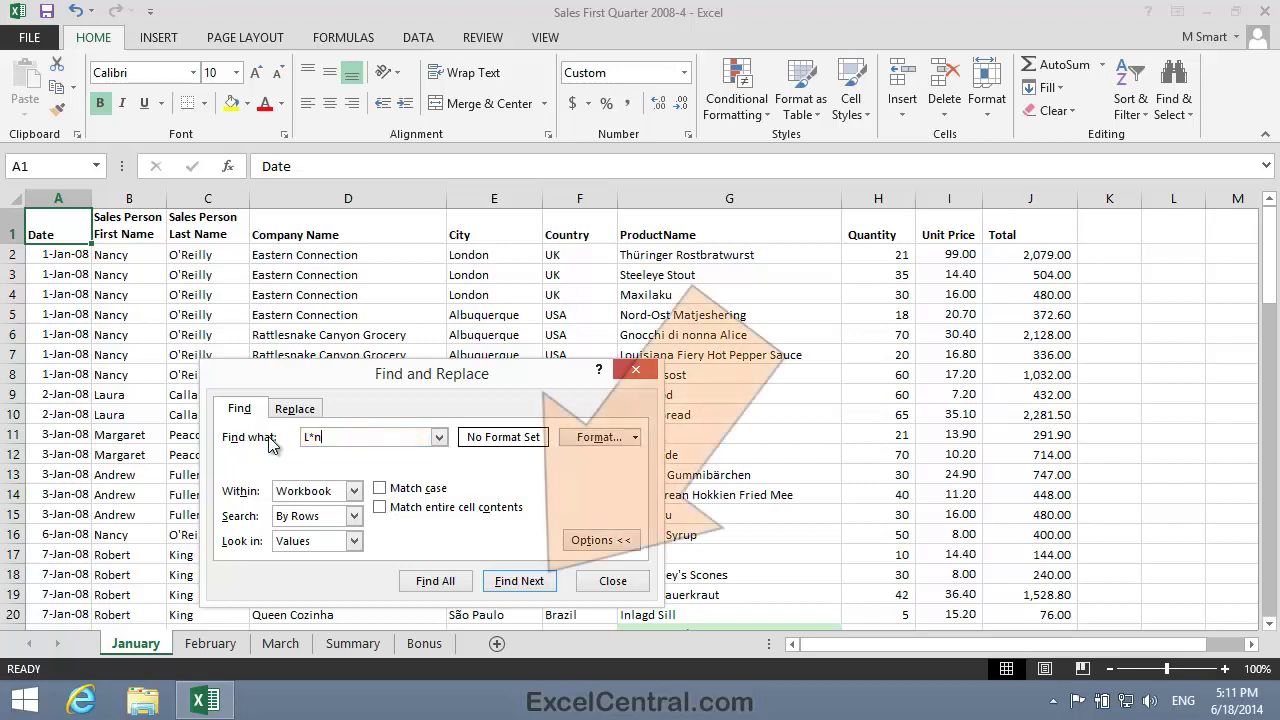
{"action": "left_click", "coordinate": [520, 582]}
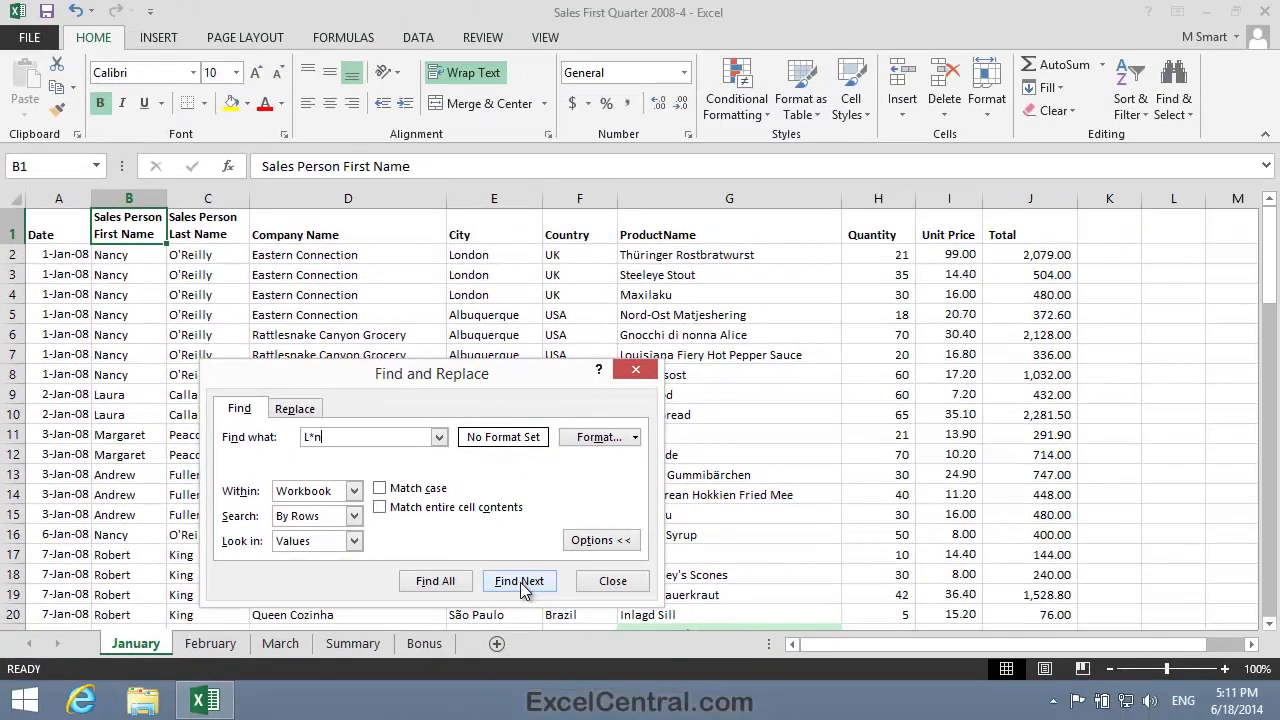
{"action": "left_click", "coordinate": [520, 582]}
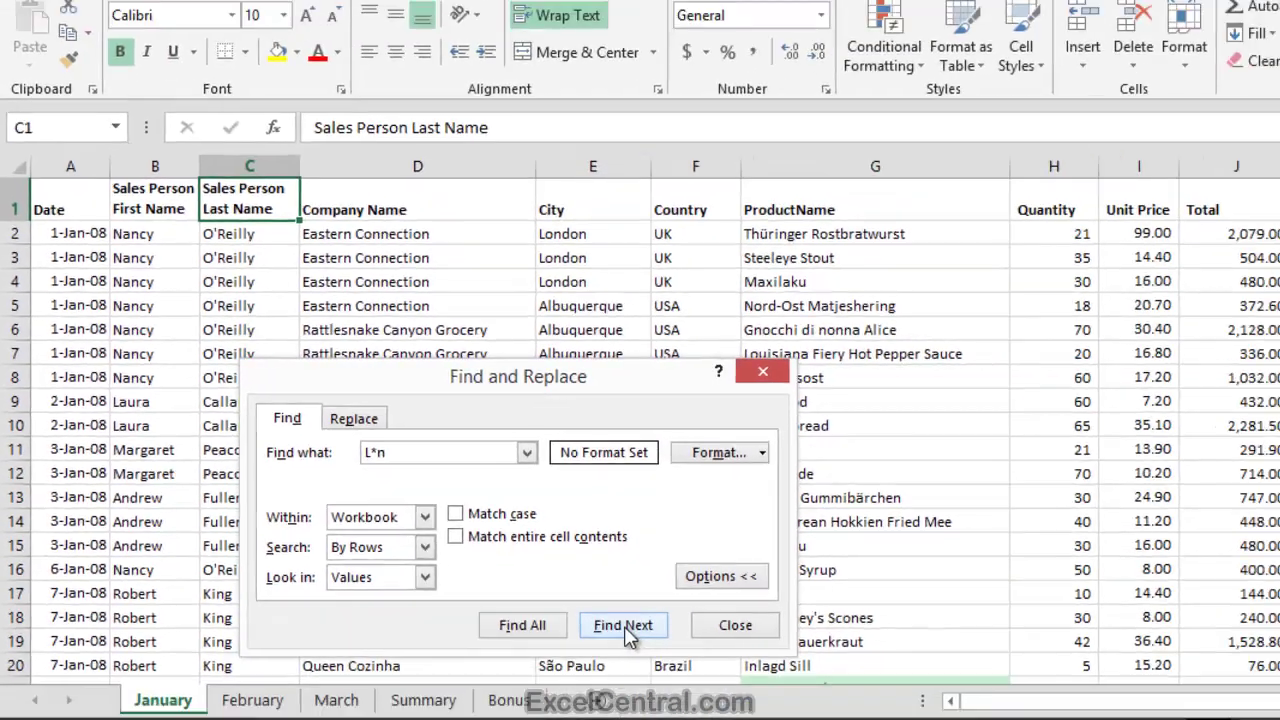
{"action": "left_click", "coordinate": [520, 581]}
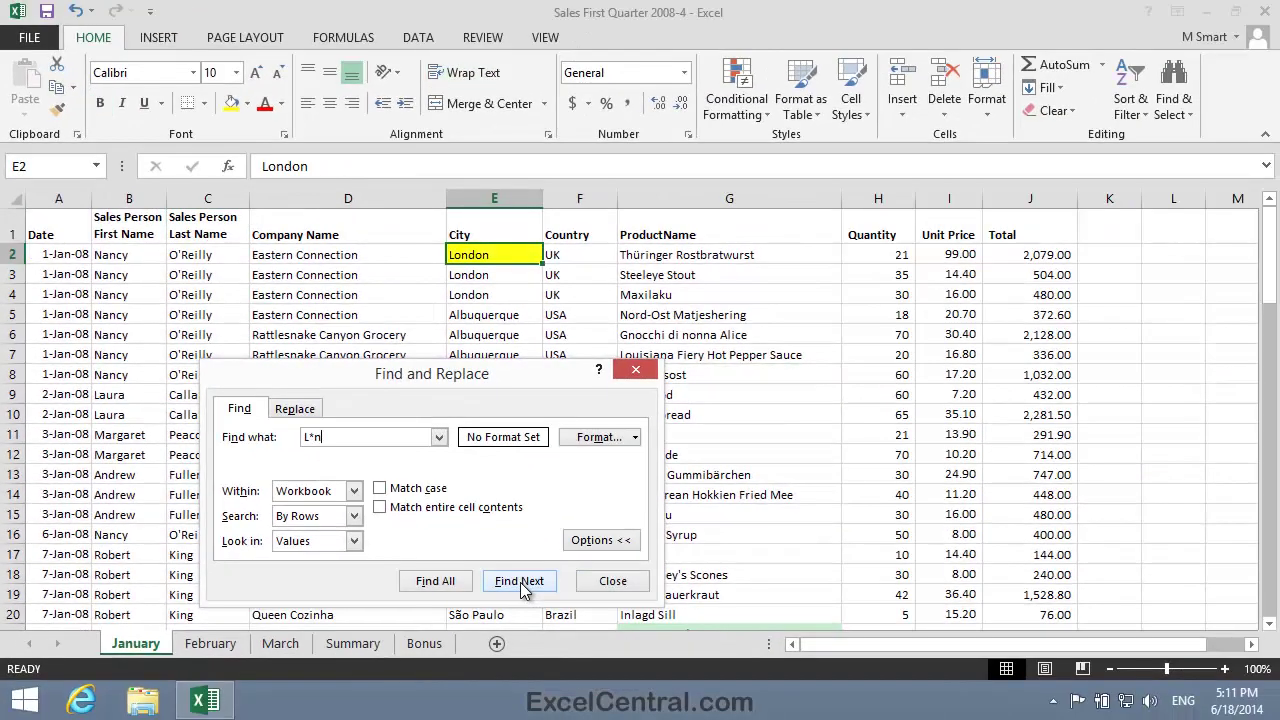
Step: Search from cell A1 with the wildcard text H????l, go through the first two matches and close Find and Replace
{"action": "left_click_drag", "start_coordinate": [548, 373], "coordinate": [964, 249]}
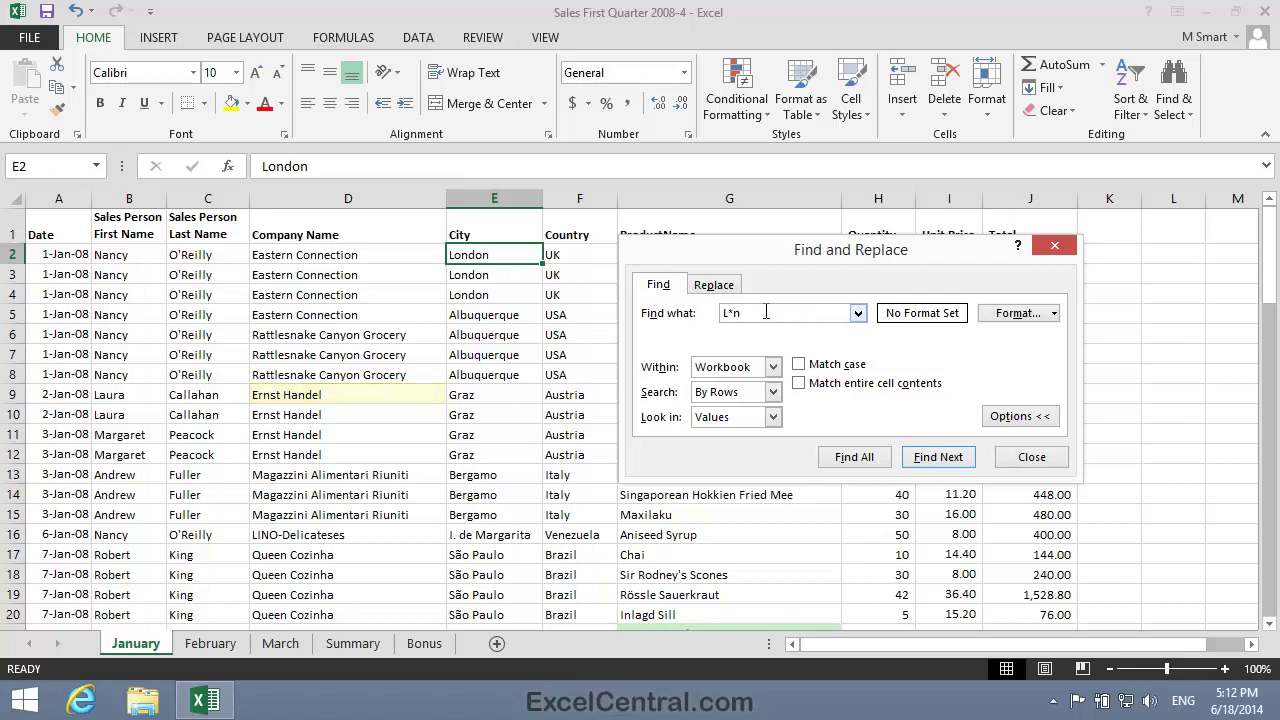
{"action": "left_click_drag", "start_coordinate": [764, 313], "coordinate": [708, 314]}
{"action": "type", "text": "H????l"}
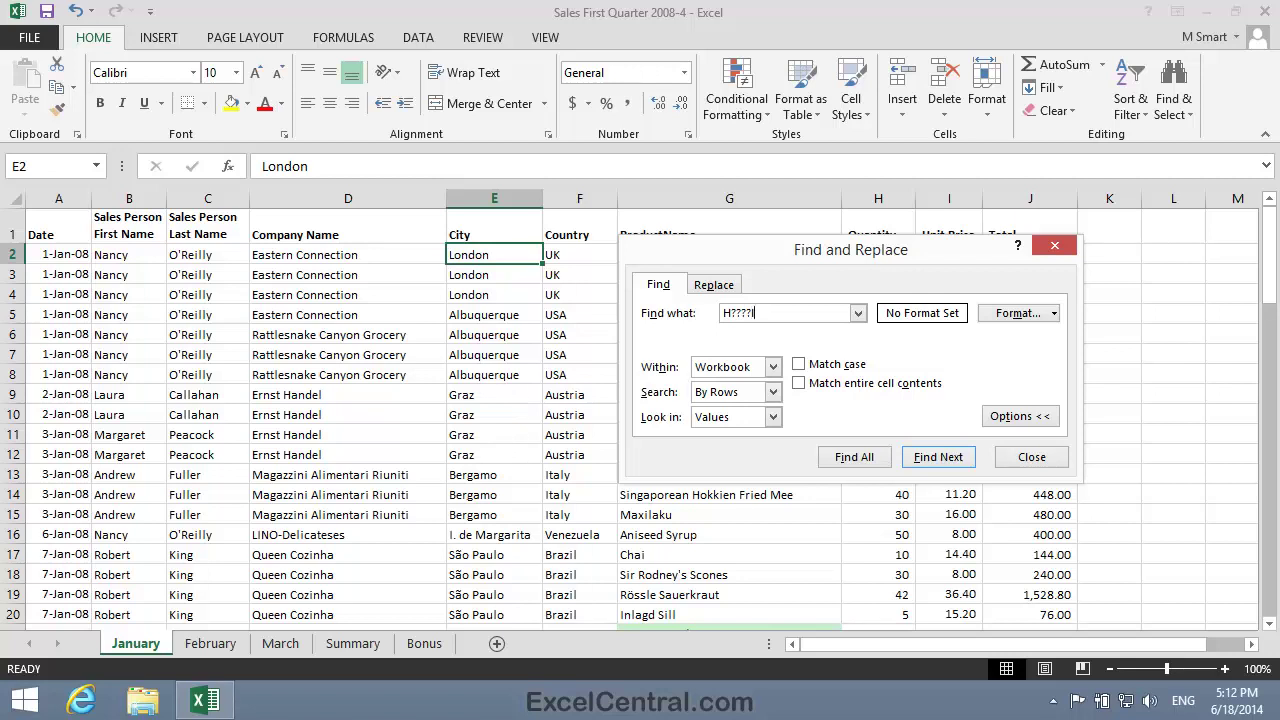
{"action": "left_click", "coordinate": [65, 229]}
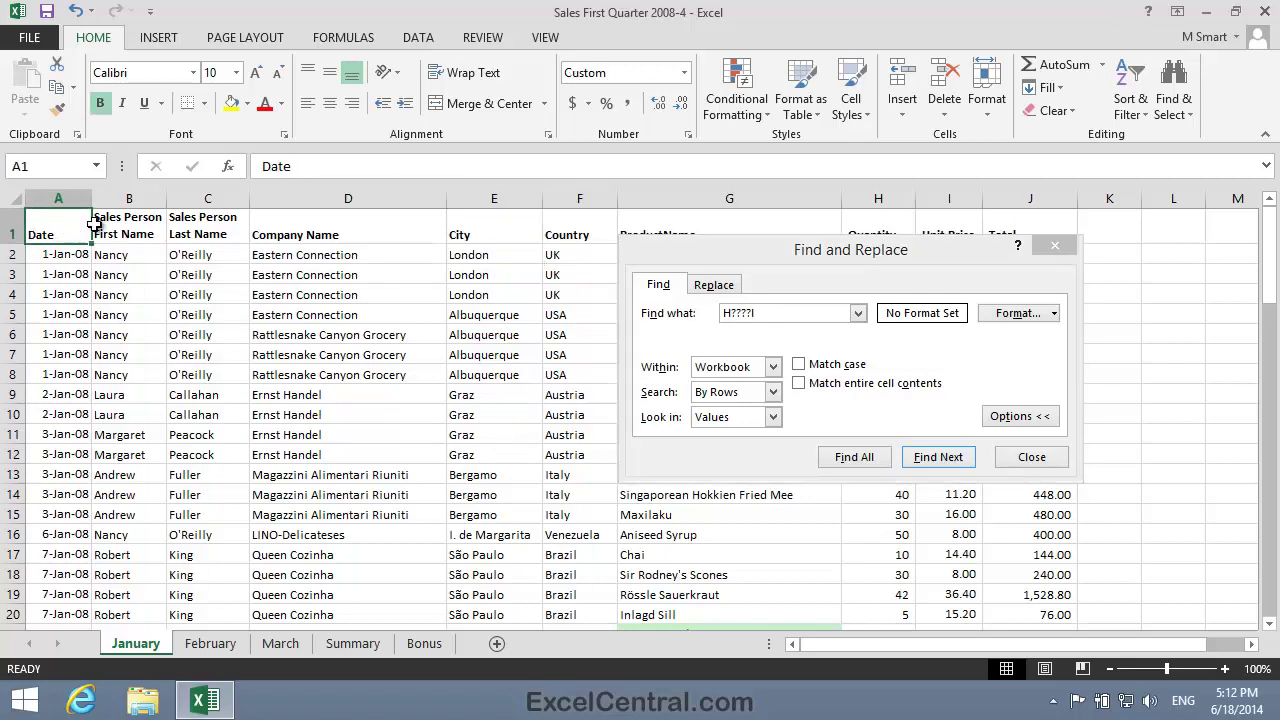
{"action": "left_click", "coordinate": [938, 457]}
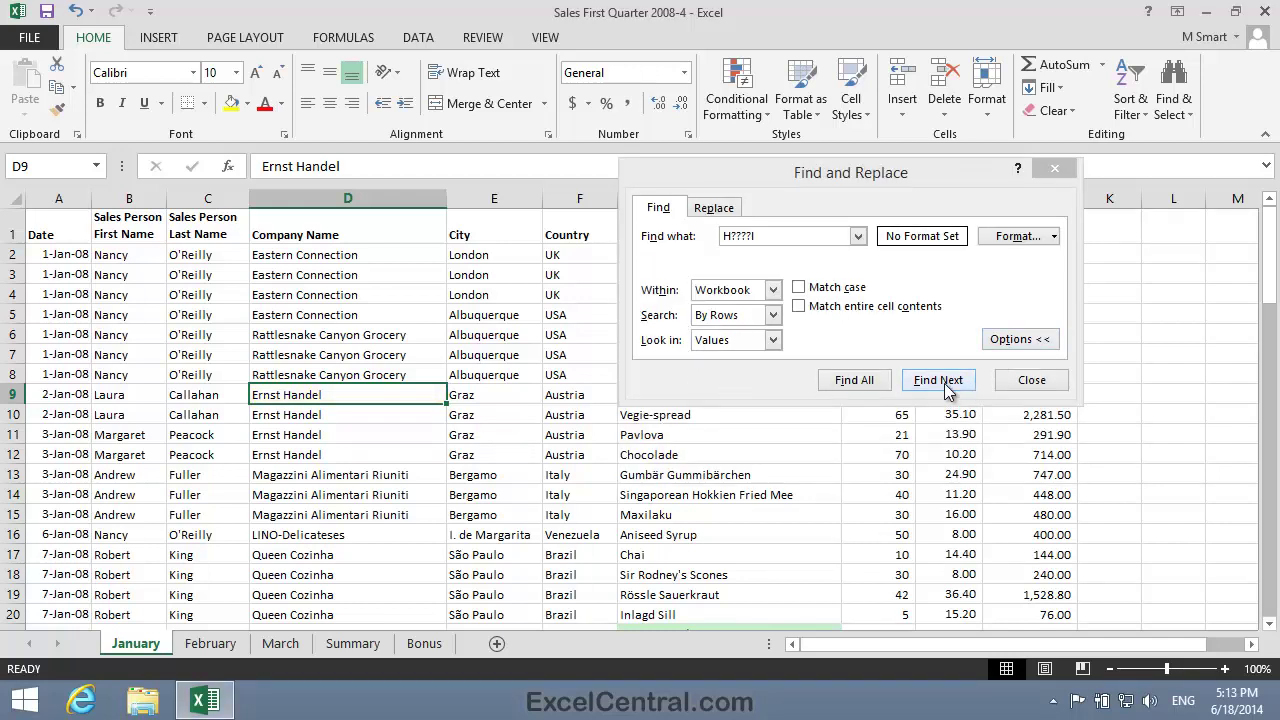
{"action": "left_click", "coordinate": [945, 386]}
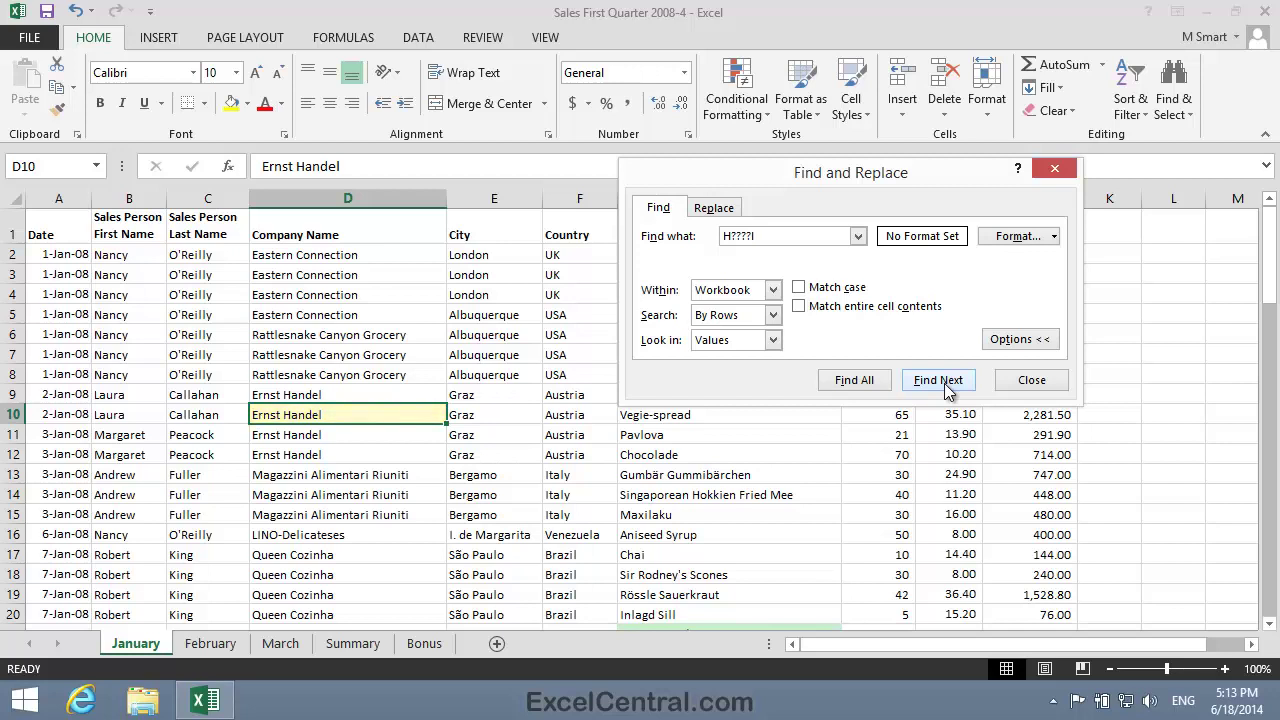
{"action": "left_click", "coordinate": [1054, 168]}
Step: Return to cell A1 and save the workbook as Sales First Quarter 2008-5 in the Excel 2013 Essential Skills folder
{"action": "left_click", "coordinate": [48, 230]}
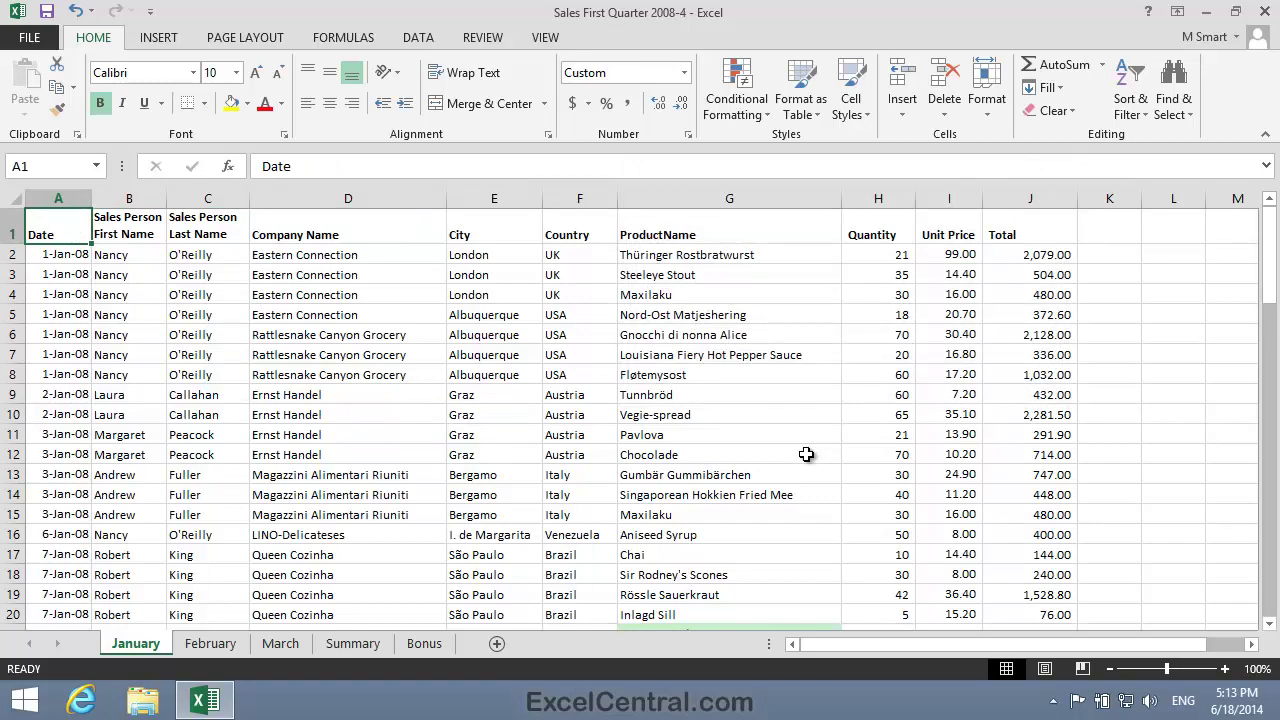
{"action": "left_click", "coordinate": [35, 42]}
{"action": "left_click", "coordinate": [50, 238]}
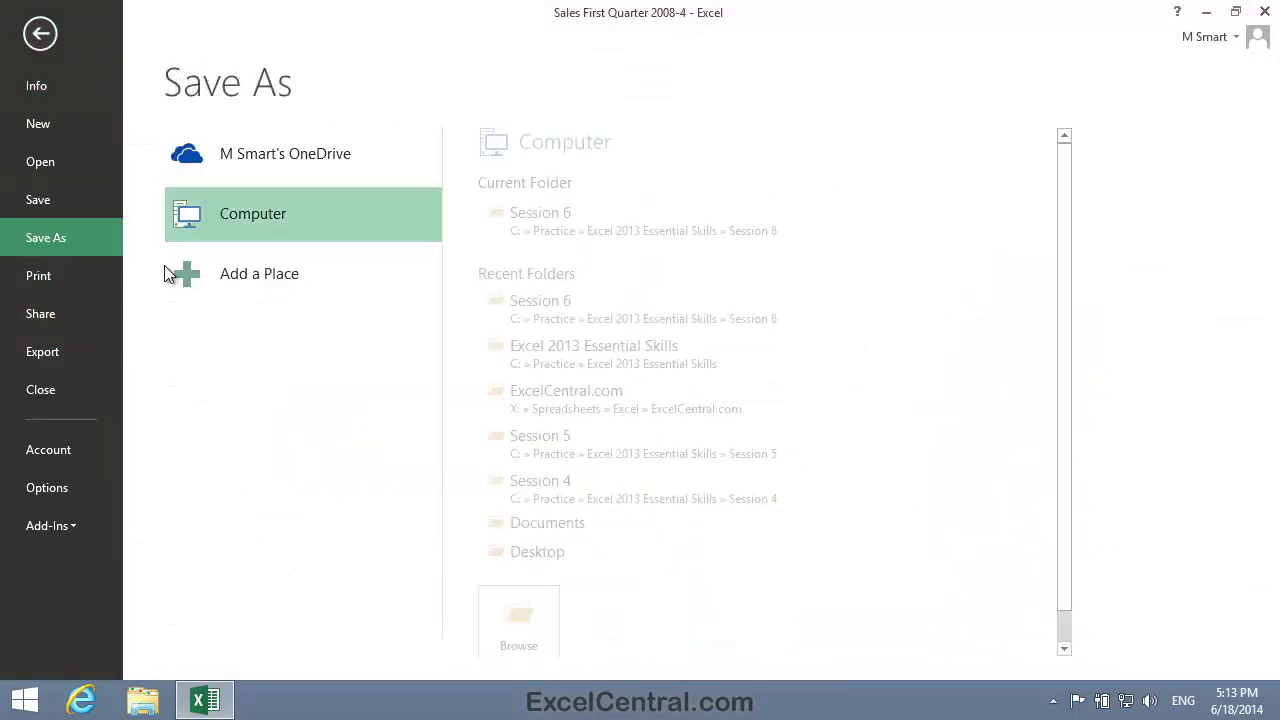
{"action": "left_click", "coordinate": [516, 613]}
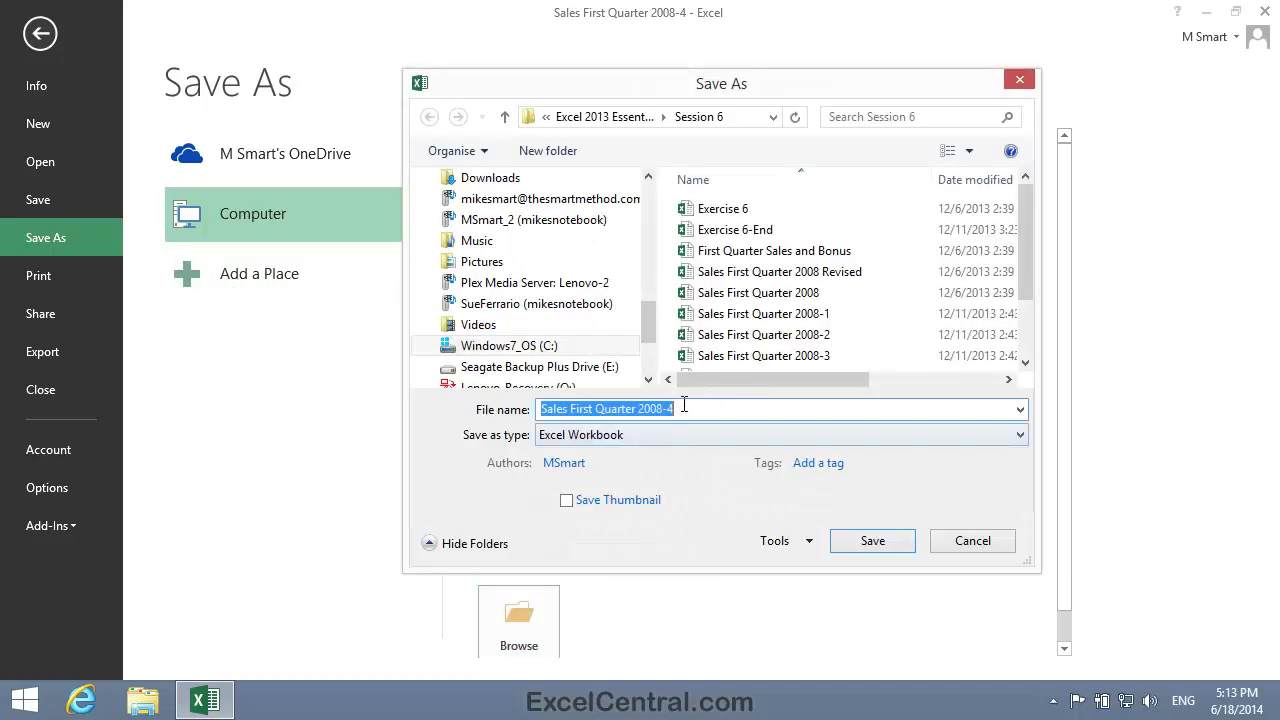
{"action": "left_click", "coordinate": [684, 407]}
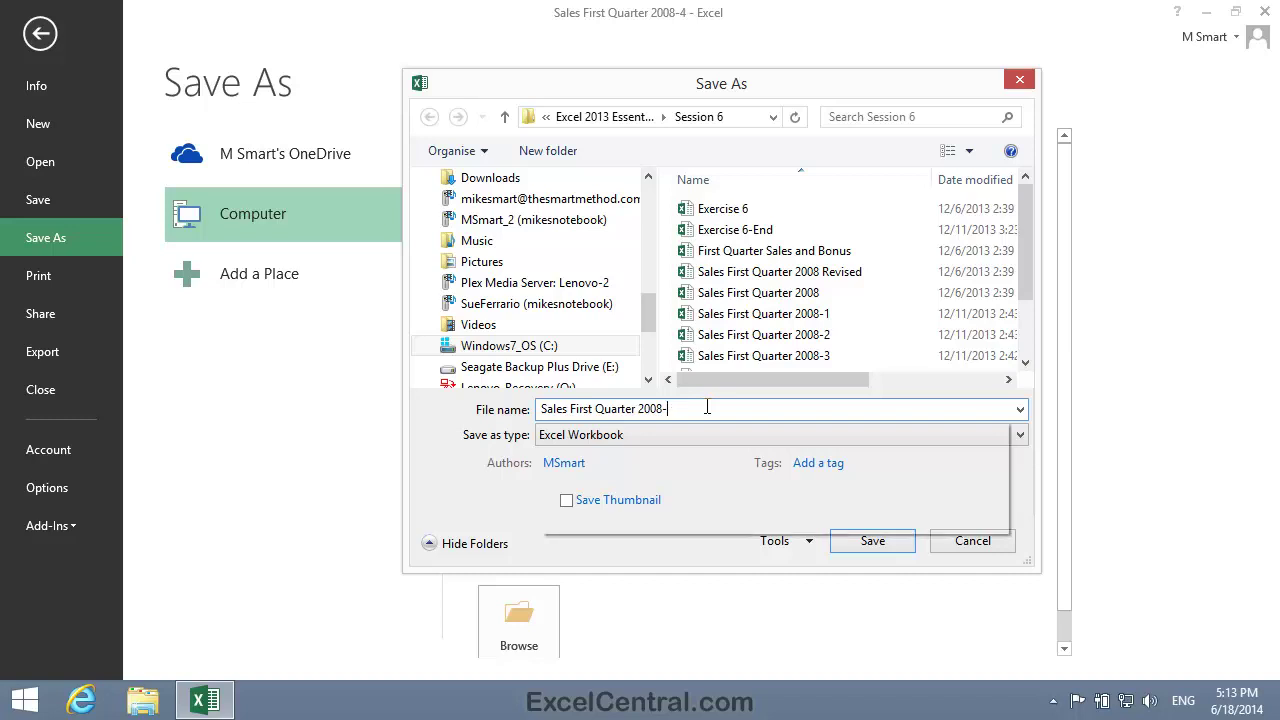
{"action": "key", "text": "BackSpace"}
{"action": "type", "text": "5"}
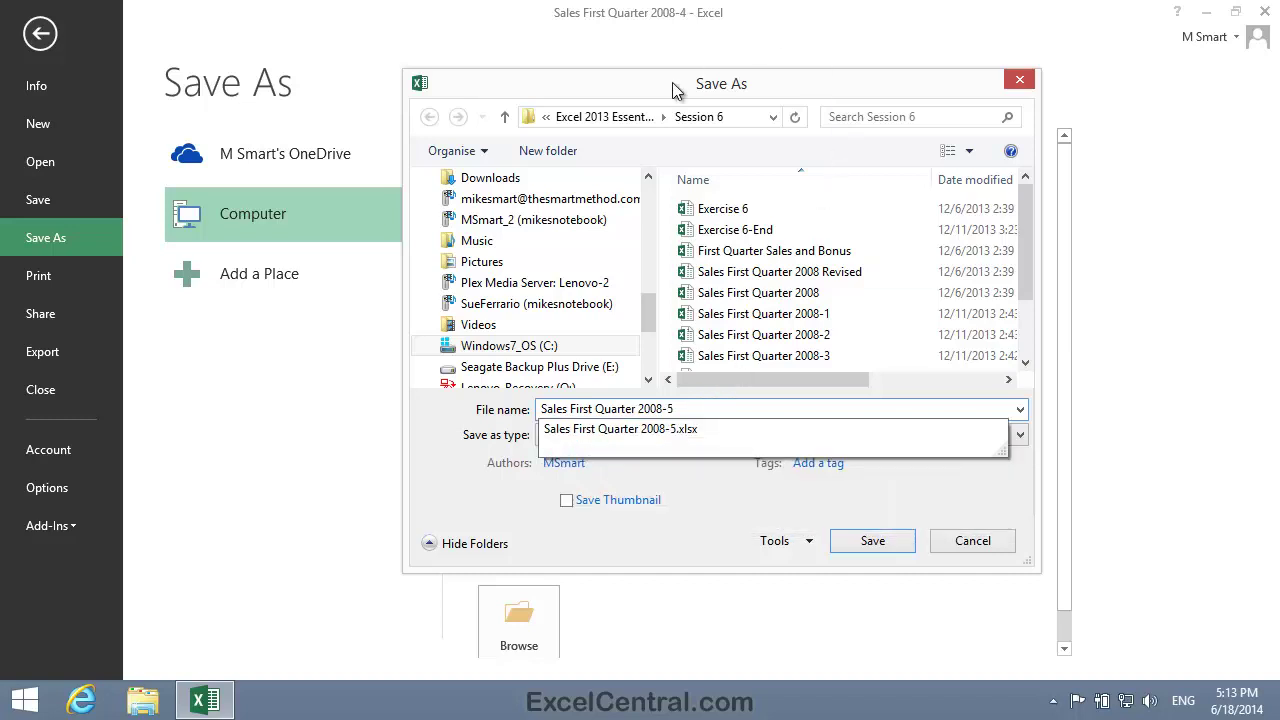
{"action": "left_click", "coordinate": [610, 117]}
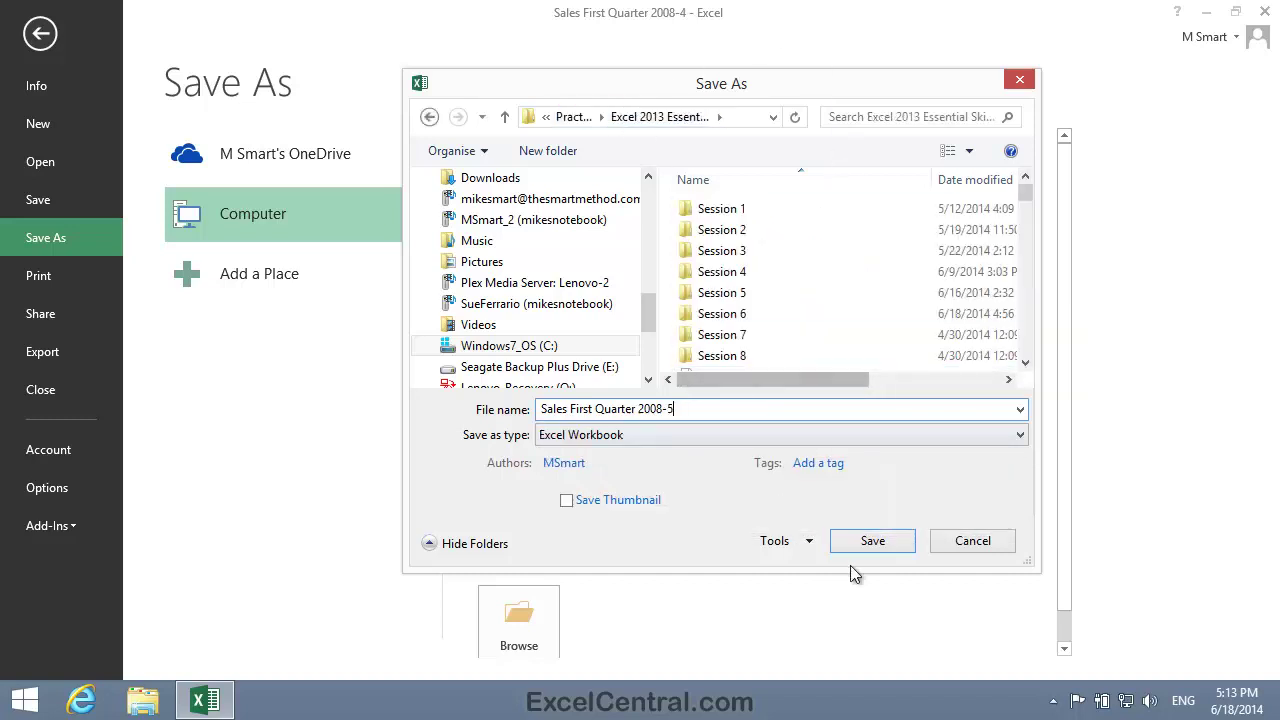
{"action": "left_click", "coordinate": [872, 541]}
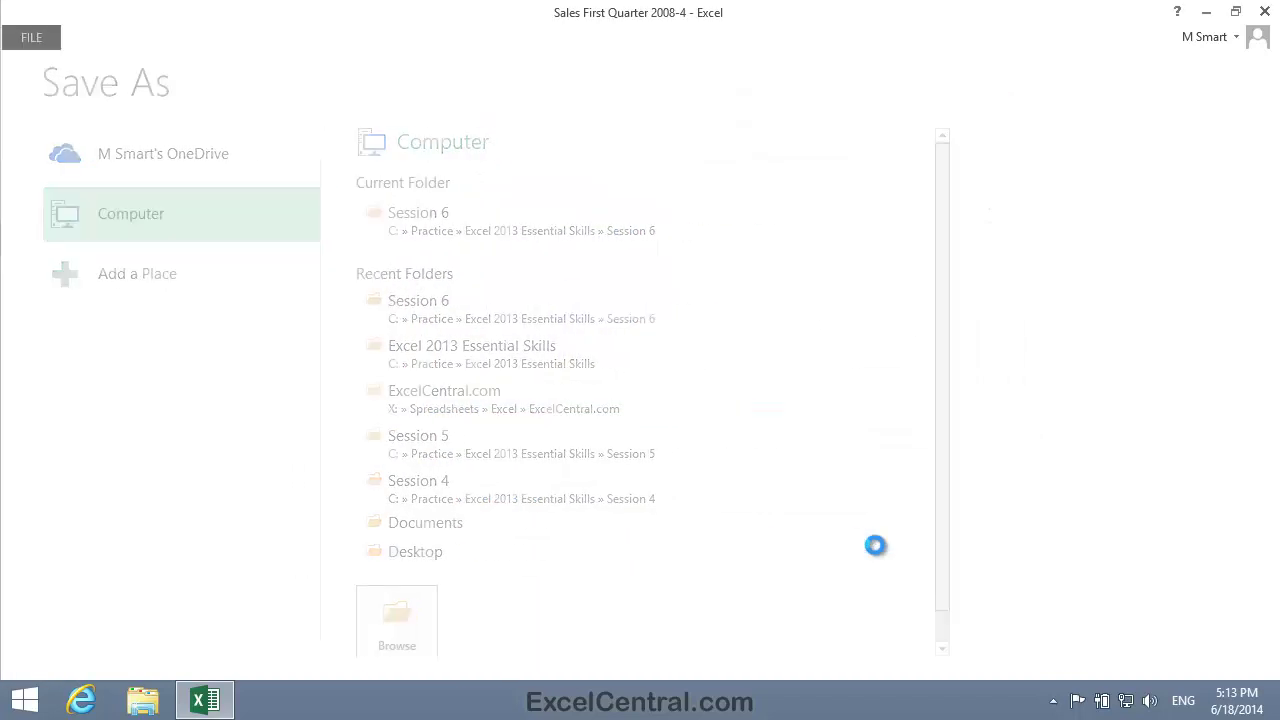